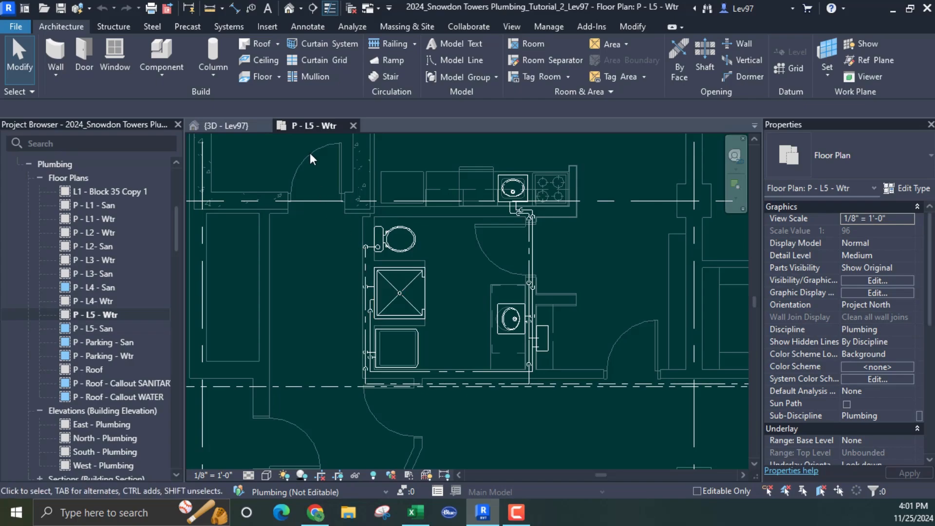
# Review the project's list of line patterns, including the imported ones, and close it without changes
pyautogui.click(638, 27)
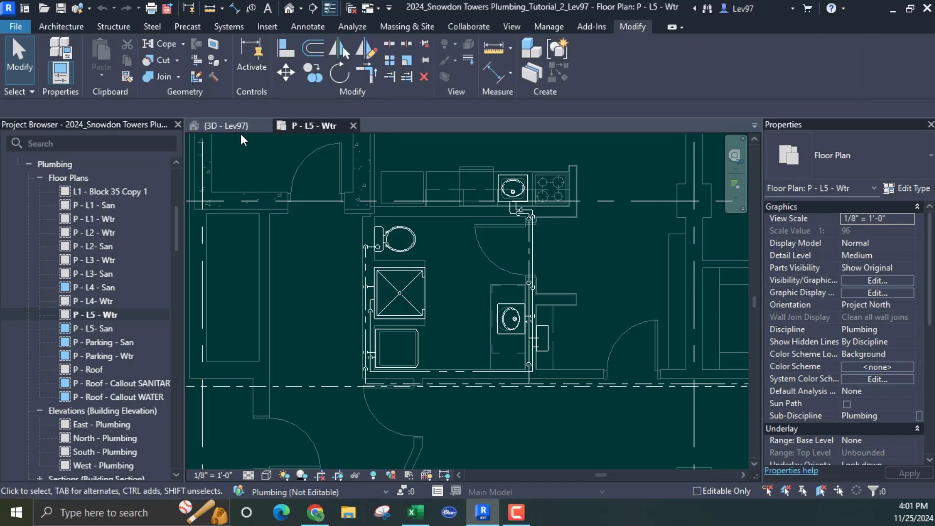
pyautogui.click(542, 28)
pyautogui.click(308, 75)
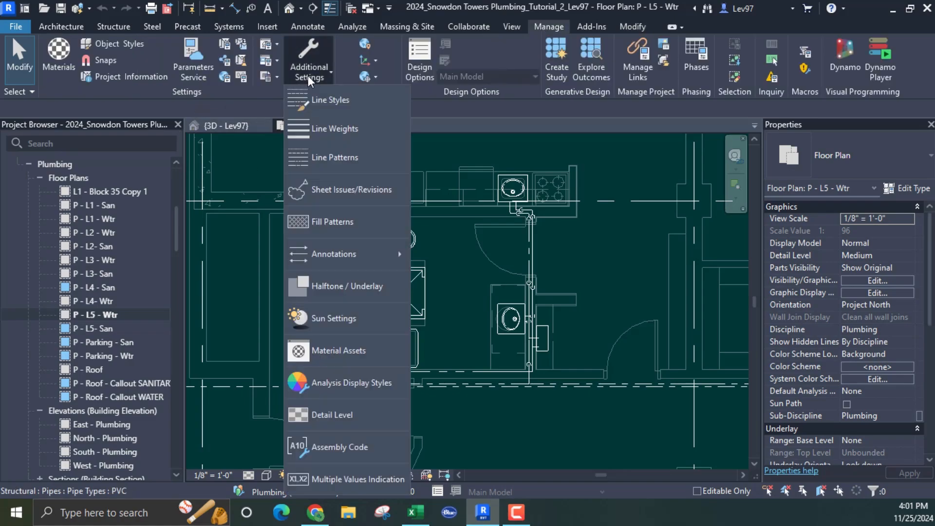
pyautogui.click(339, 157)
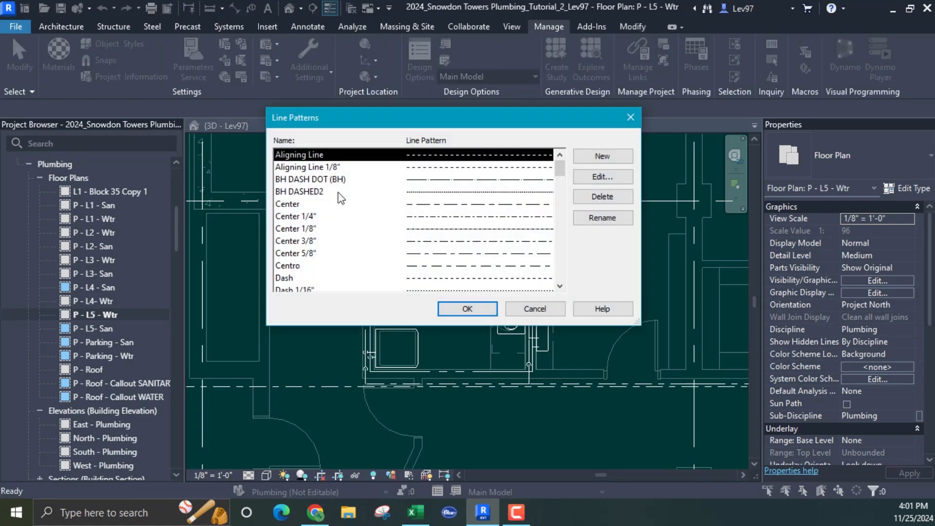
pyautogui.moveTo(563, 177); pyautogui.dragTo(561, 237)
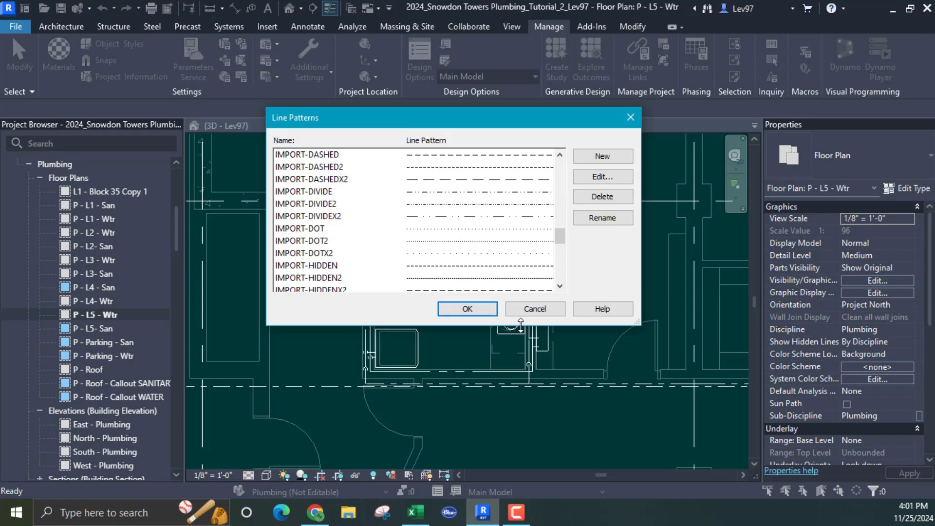
pyautogui.click(540, 308)
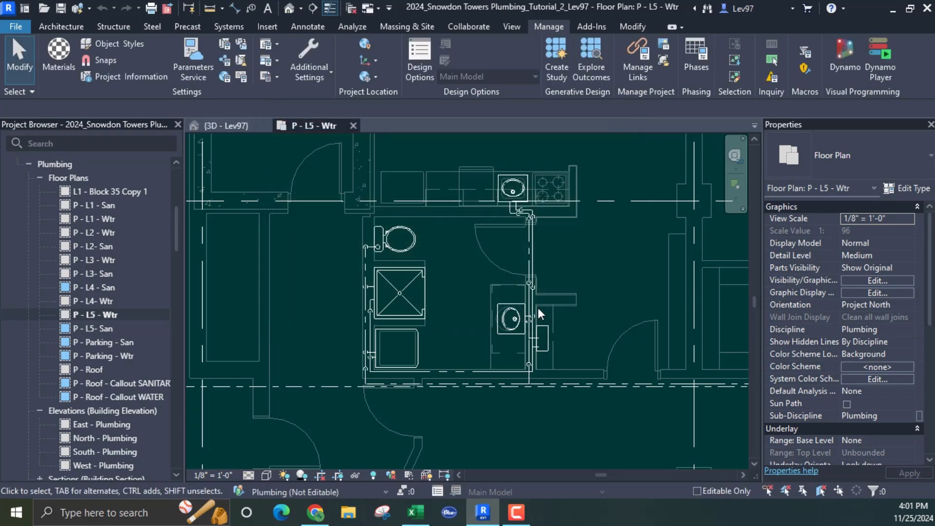
# Inspect the system types and line patterns of the hot water pipe below the bathroom and the cold water pipe beside the toilet
pyautogui.moveTo(453, 272); pyautogui.dragTo(458, 298, button='middle')
pyautogui.scroll(1, 458, 299)
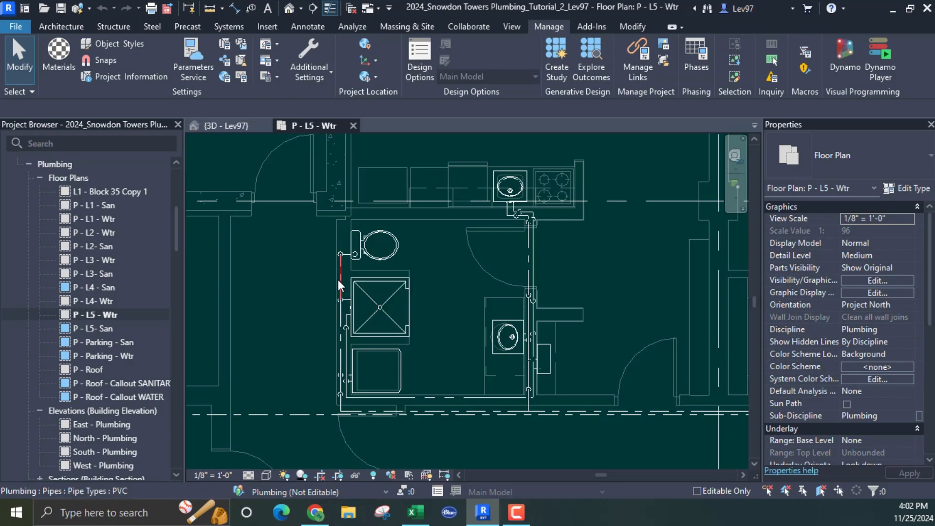
pyautogui.scroll(3, 443, 363)
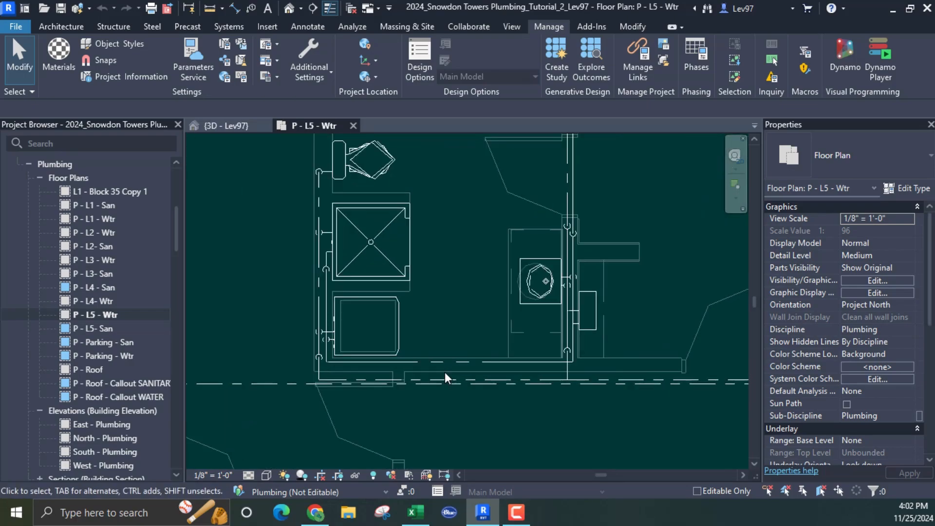
pyautogui.click(468, 360)
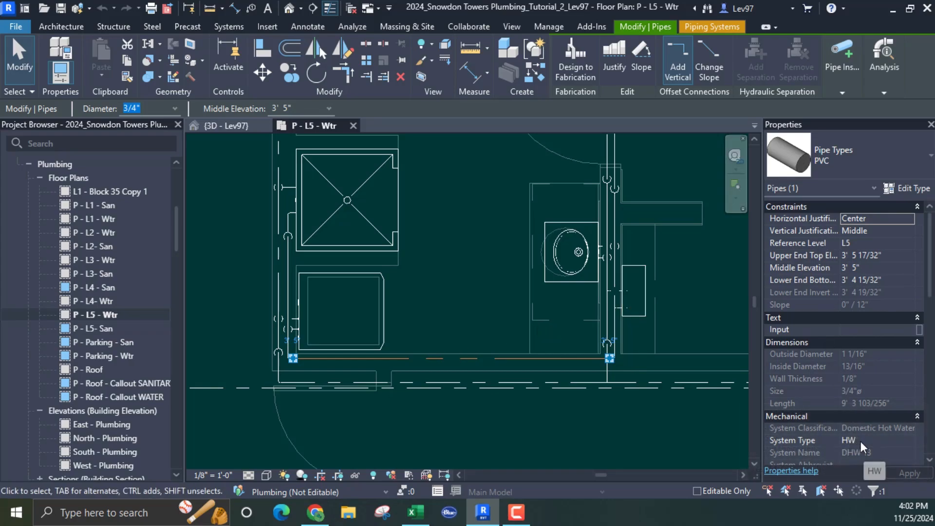
pyautogui.click(476, 266)
pyautogui.moveTo(466, 257); pyautogui.dragTo(521, 311, button='middle')
pyautogui.click(339, 204)
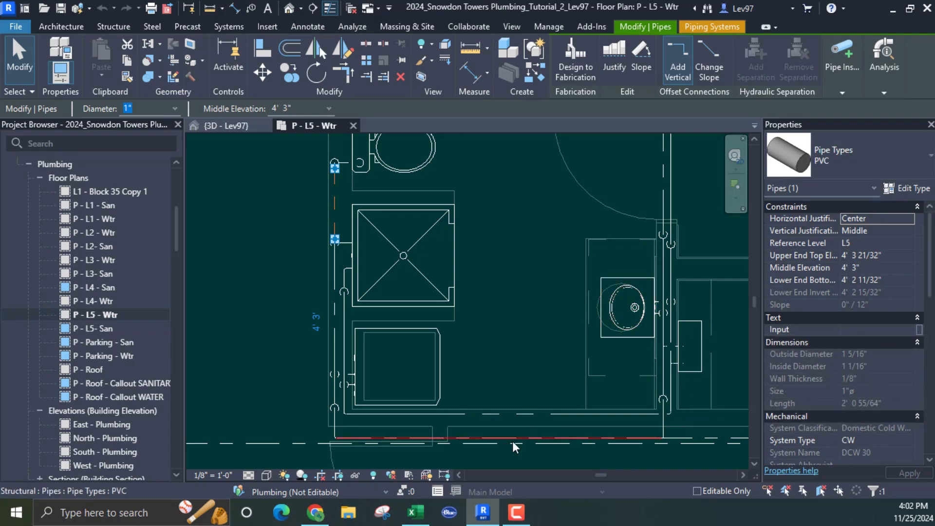
pyautogui.click(519, 415)
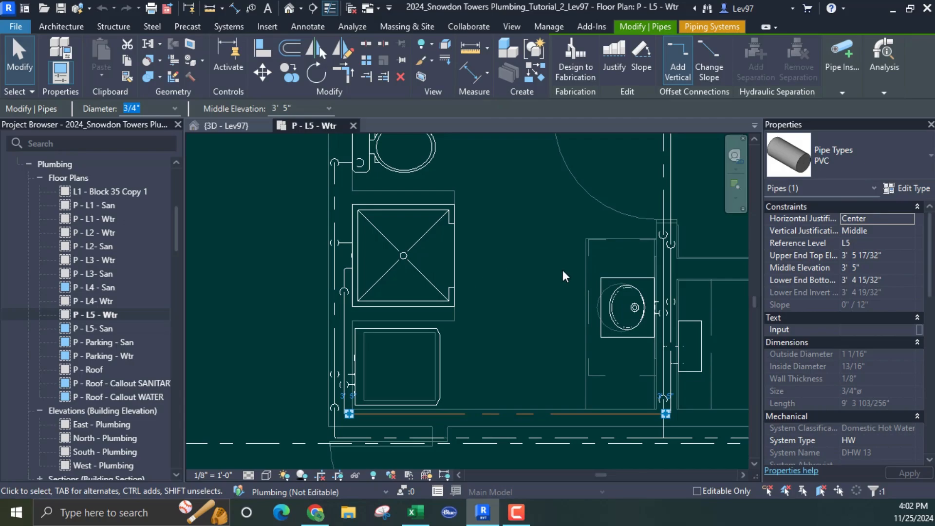
pyautogui.click(530, 265)
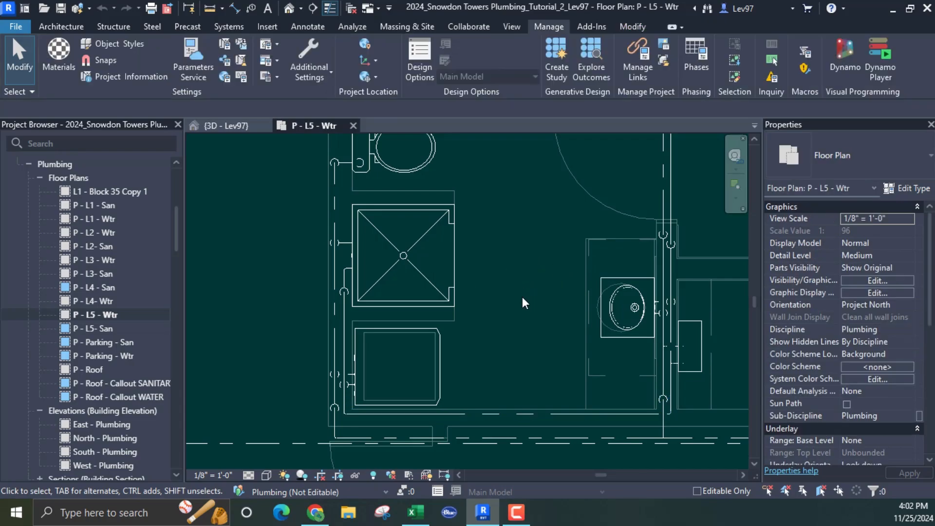
# Examine how the line pattern displays on the short hot water pipe beside the bathroom door
pyautogui.scroll(-5, 510, 233)
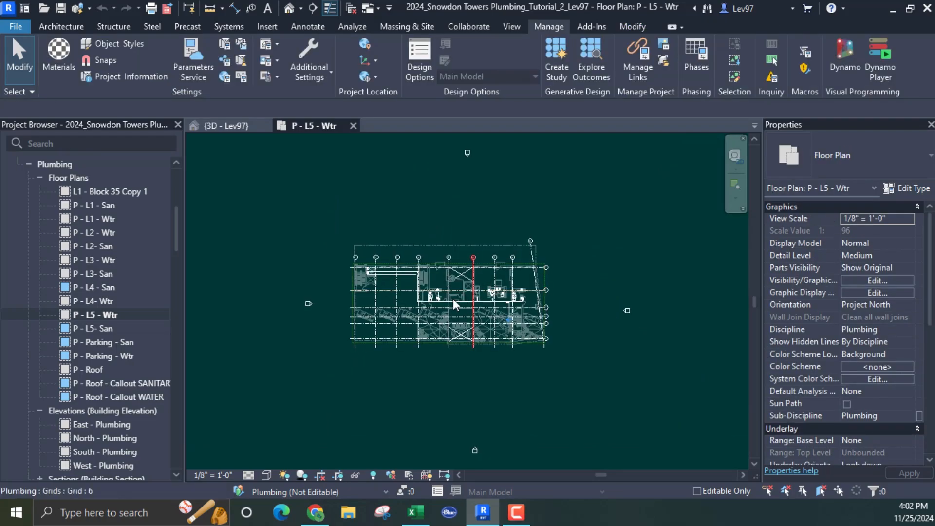
pyautogui.scroll(6, 410, 316)
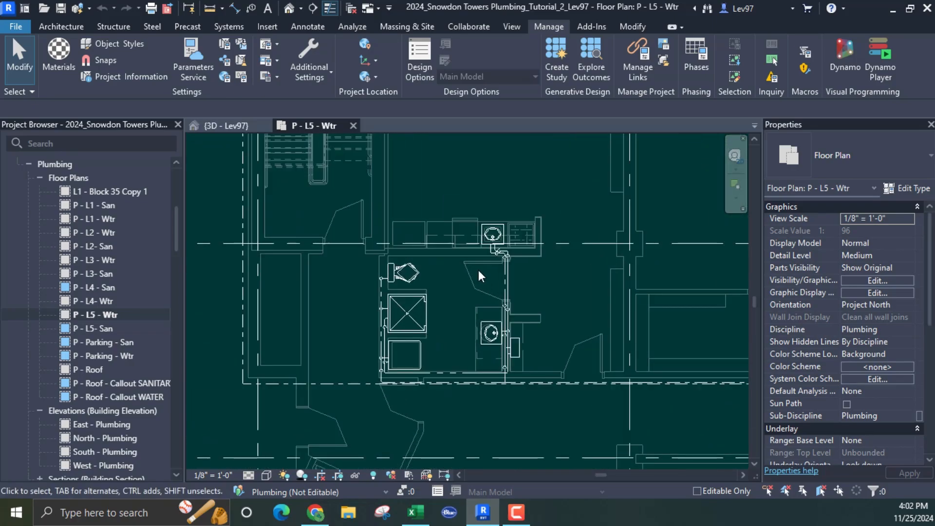
pyautogui.scroll(1, 475, 282)
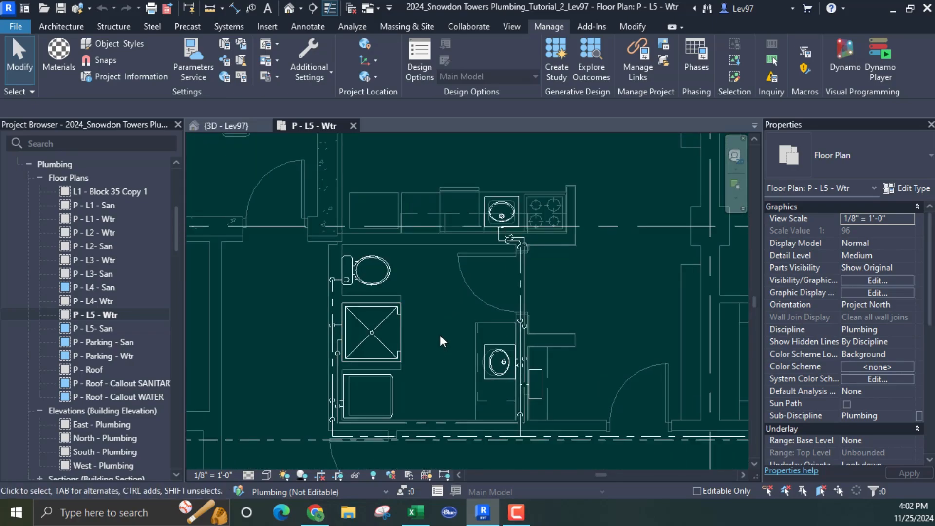
pyautogui.moveTo(440, 334); pyautogui.dragTo(414, 305, button='middle')
pyautogui.scroll(1, 457, 268)
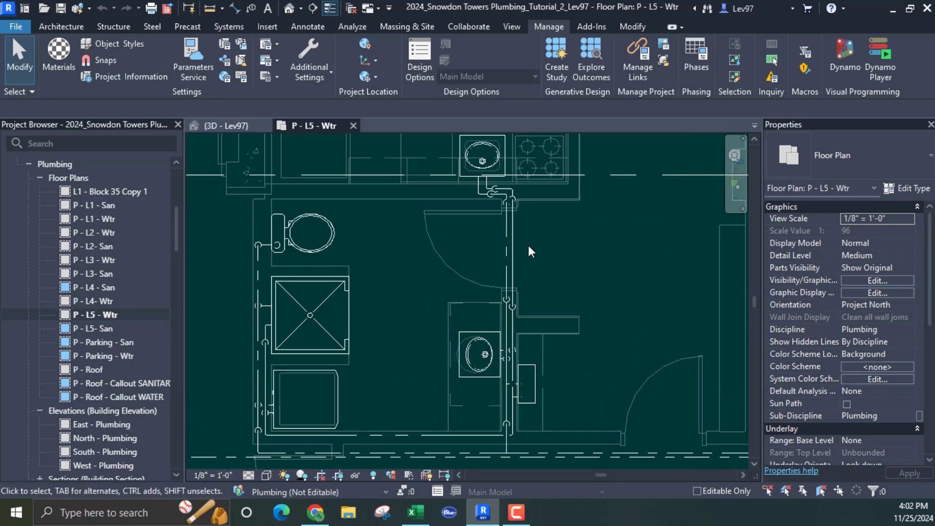
pyautogui.click(514, 250)
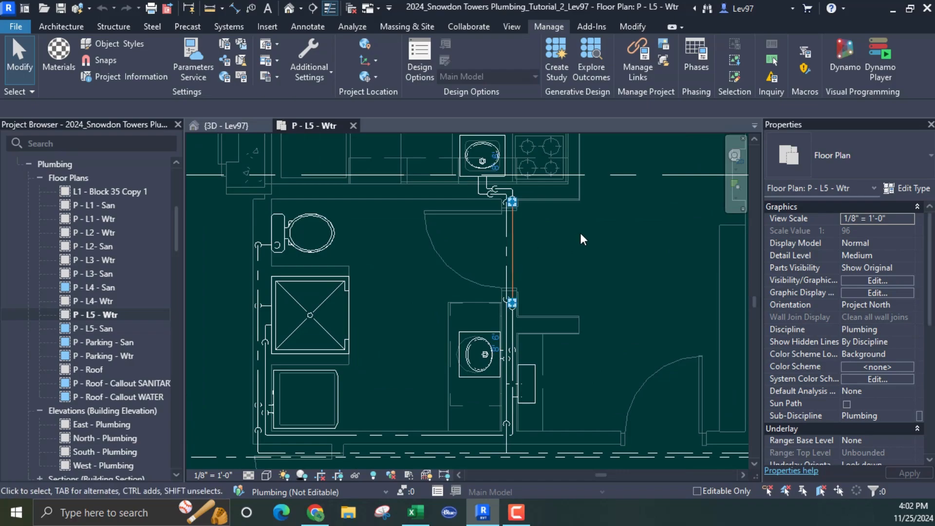
pyautogui.click(548, 214)
# Compare the line patterns along the bathroom's long horizontal pipes with the short hot water pipe by the door
pyautogui.moveTo(582, 283); pyautogui.dragTo(585, 207, button='middle')
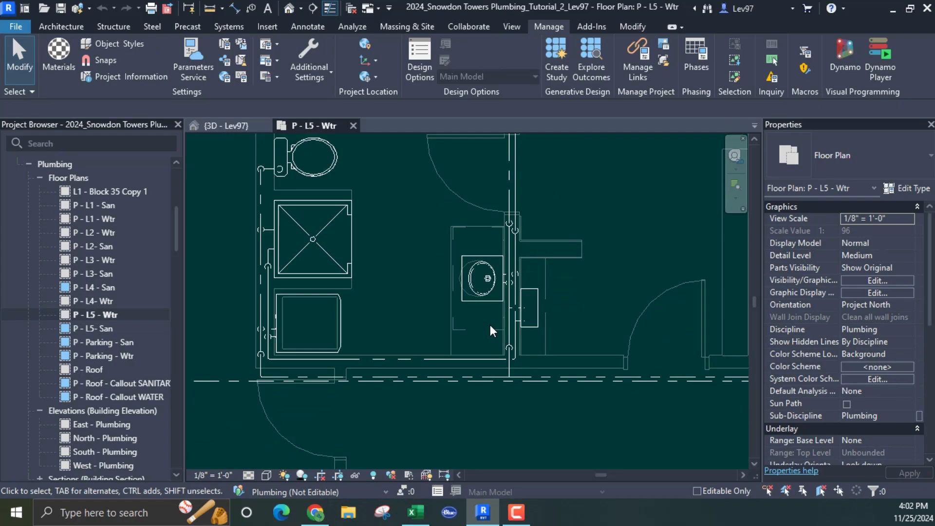
pyautogui.moveTo(405, 300); pyautogui.dragTo(432, 263, button='middle')
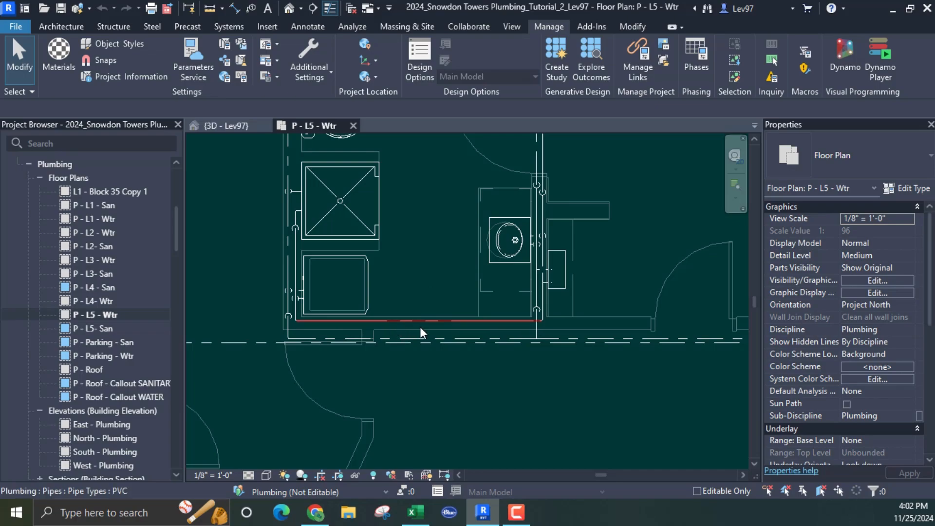
pyautogui.moveTo(443, 380); pyautogui.dragTo(445, 395, button='middle')
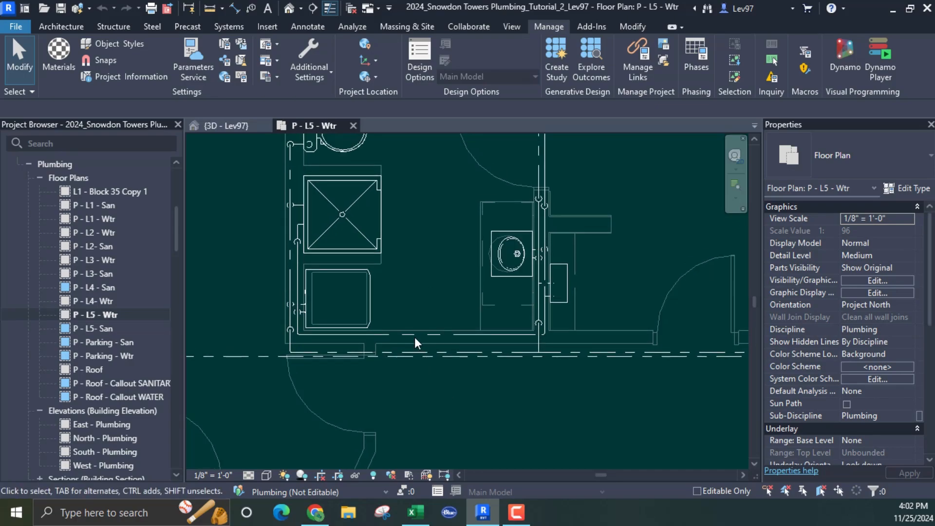
pyautogui.scroll(1, 411, 340)
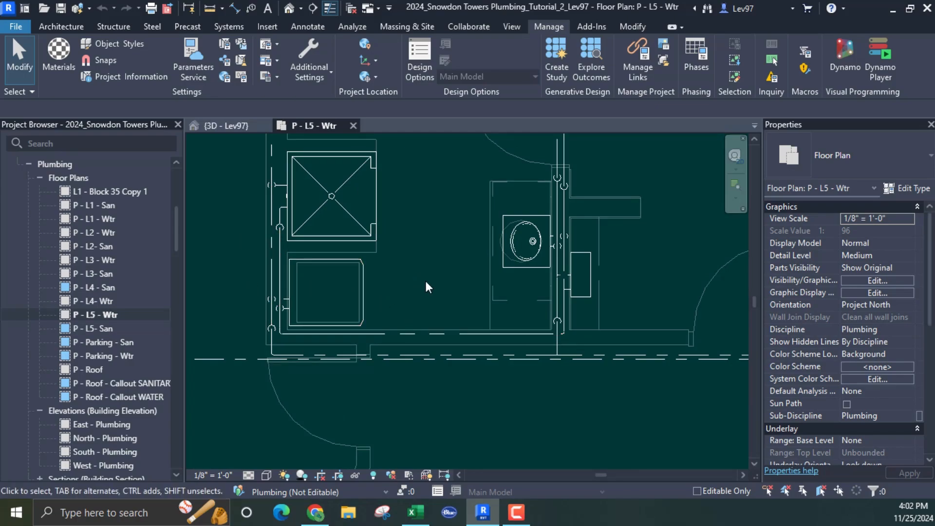
pyautogui.moveTo(426, 282); pyautogui.dragTo(374, 372, button='middle')
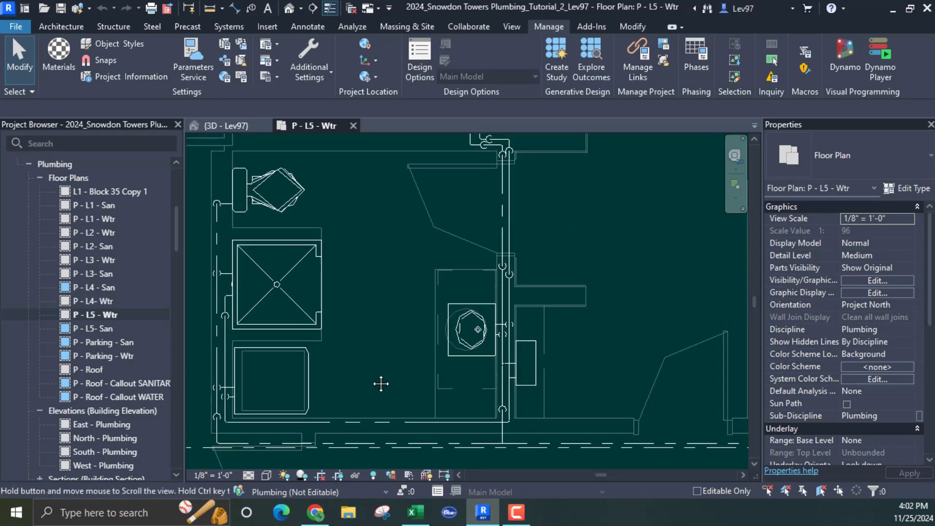
pyautogui.click(508, 230)
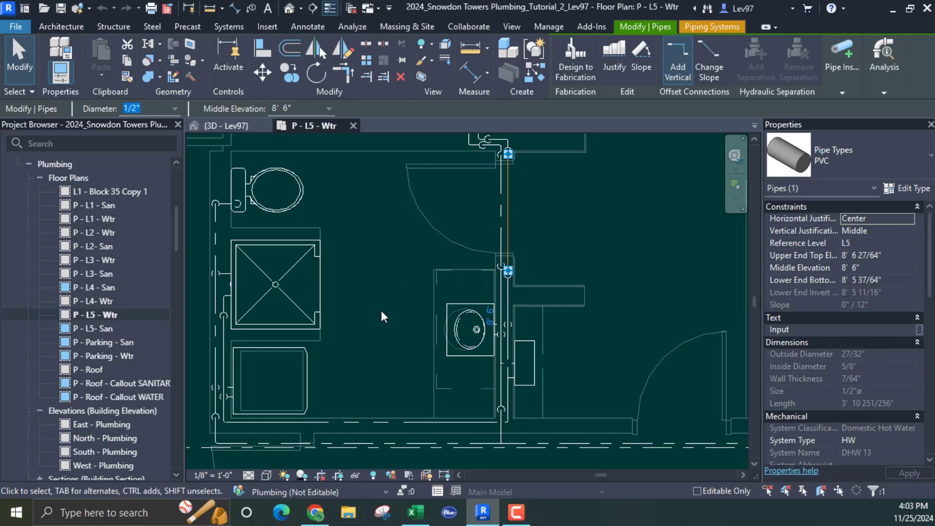
pyautogui.moveTo(382, 313); pyautogui.dragTo(400, 287, button='middle')
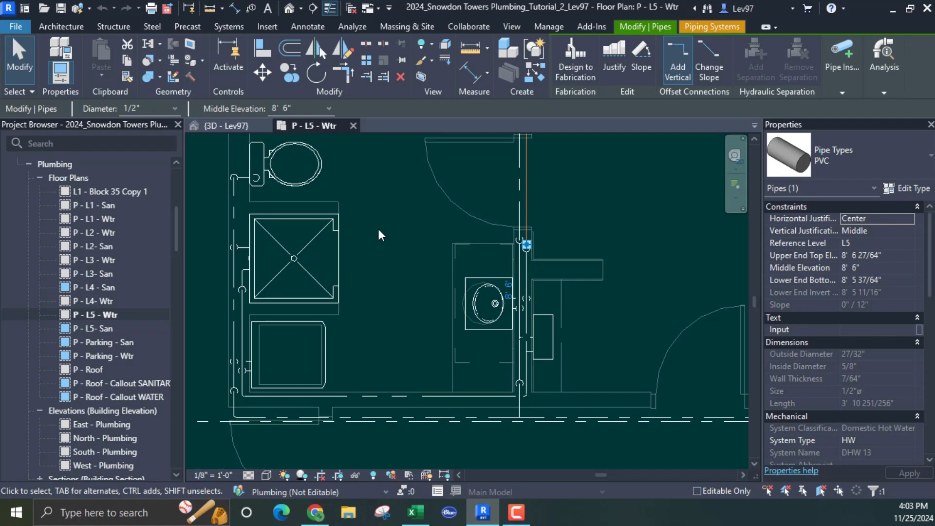
# Set the P - L5 - Wtr view scale to 1/4" = 1'-0" and examine the pipe line patterns around the bathroom
pyautogui.click(210, 476)
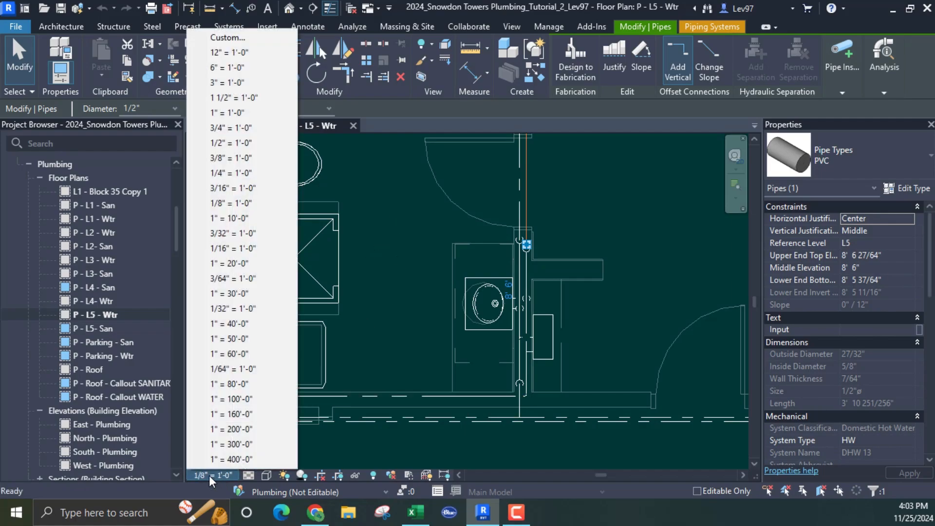
pyautogui.click(227, 172)
pyautogui.click(440, 230)
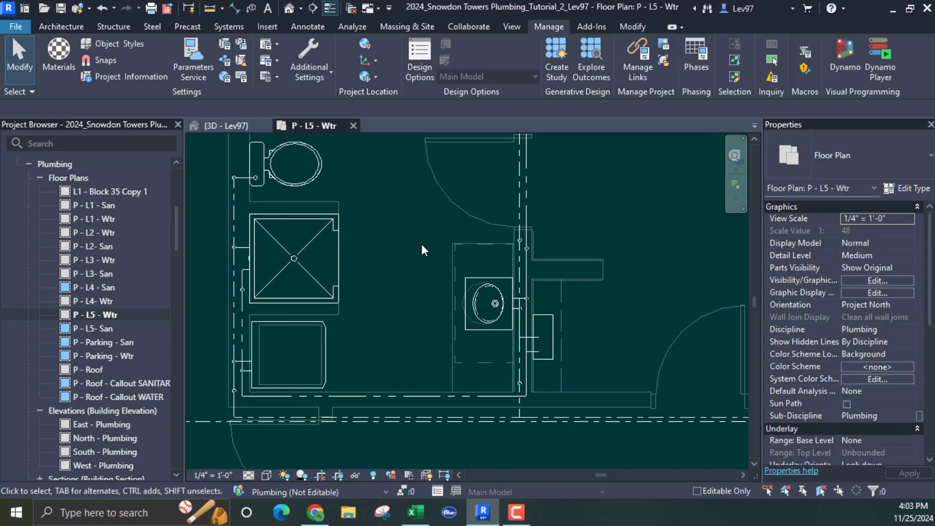
pyautogui.moveTo(422, 244); pyautogui.dragTo(416, 285, button='middle')
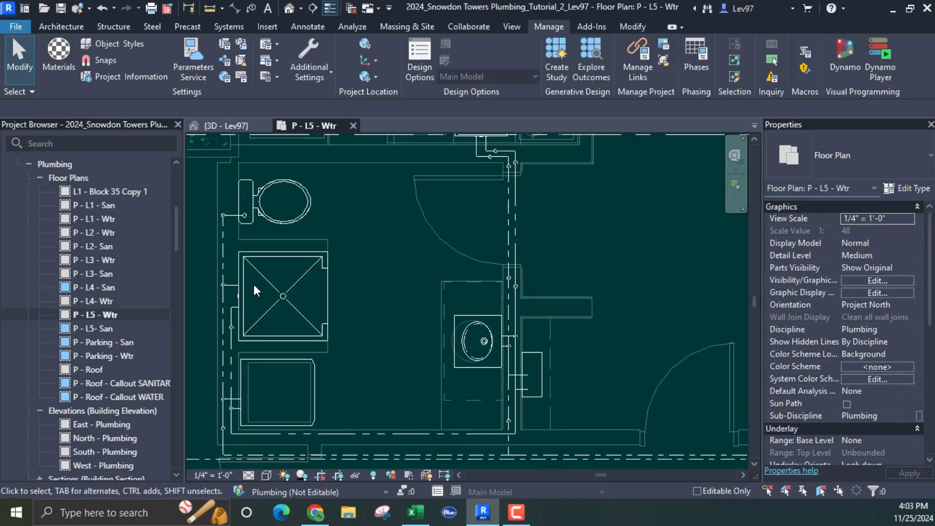
pyautogui.moveTo(381, 433); pyautogui.dragTo(369, 363, button='middle')
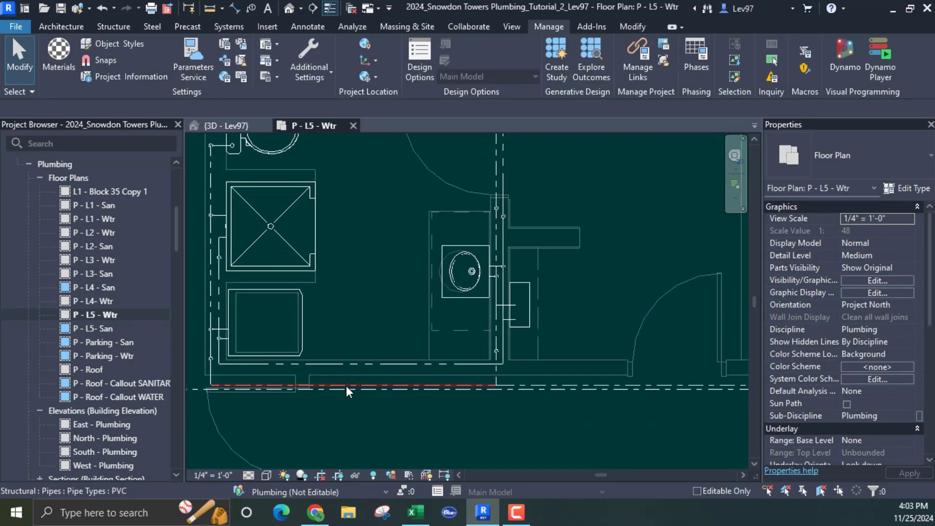
pyautogui.moveTo(386, 307); pyautogui.dragTo(342, 407, button='middle')
pyautogui.scroll(2, 462, 252)
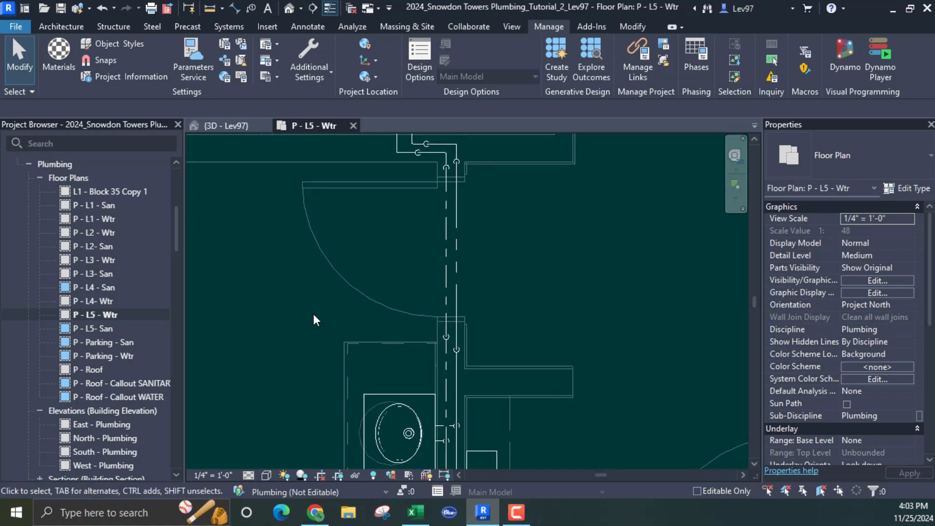
pyautogui.moveTo(319, 339); pyautogui.dragTo(417, 288, button='middle')
pyautogui.scroll(-1, 375, 303)
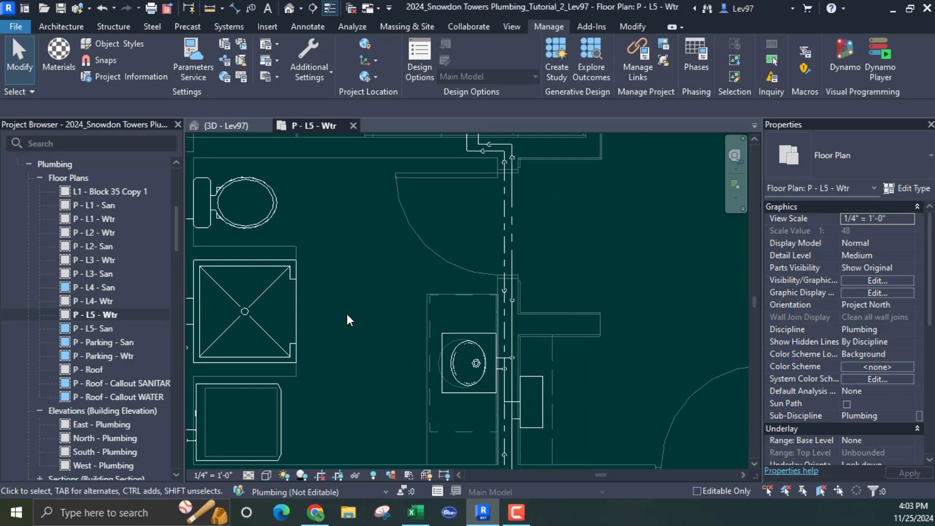
pyautogui.moveTo(344, 334); pyautogui.dragTo(395, 297, button='middle')
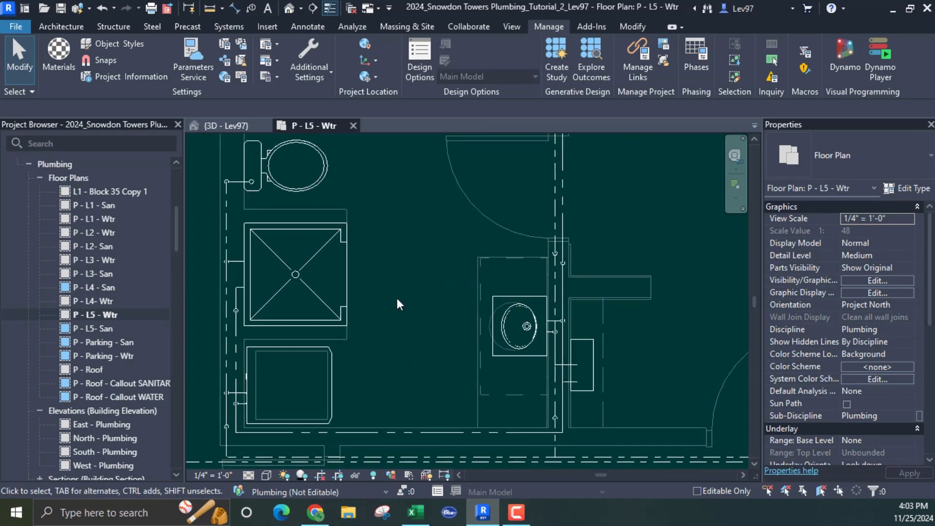
# Set the floor plan's view scale back to 1/8" = 1'-0" and check the bathroom pipes' line patterns
pyautogui.click(222, 475)
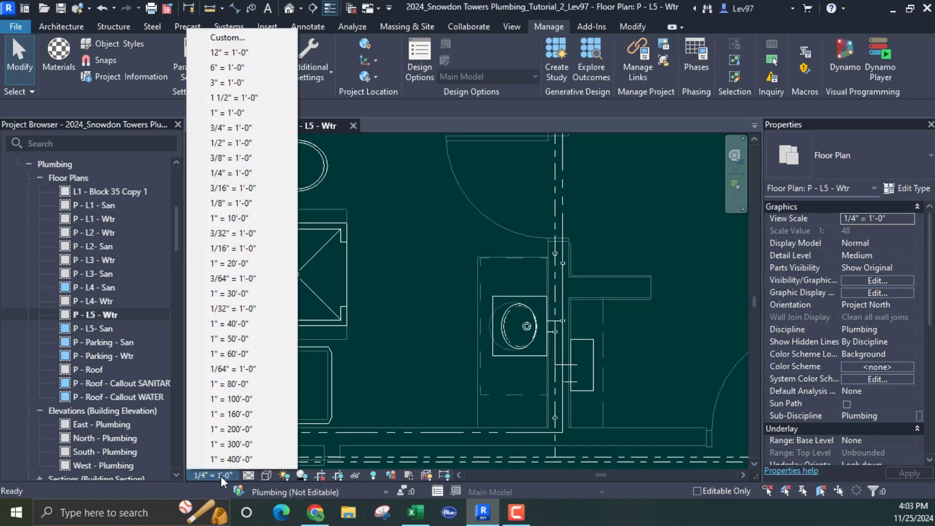
pyautogui.click(235, 203)
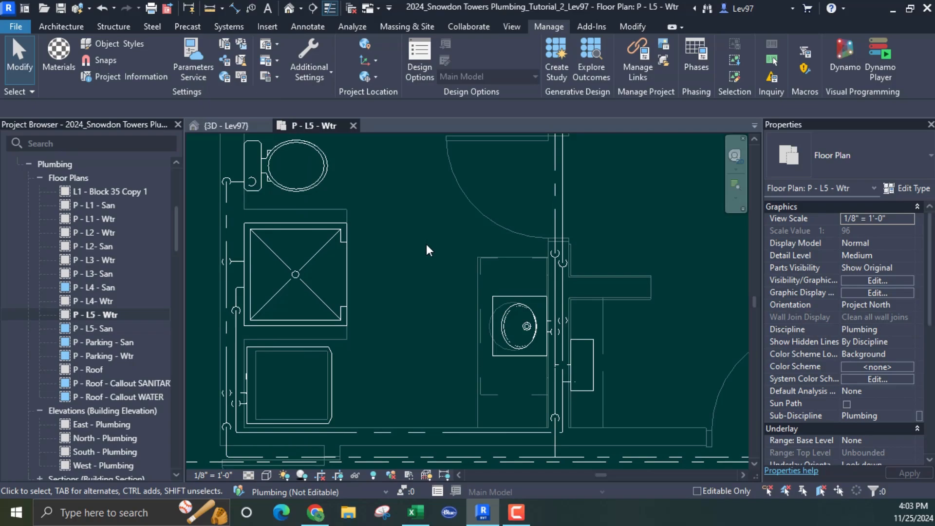
pyautogui.moveTo(414, 248); pyautogui.dragTo(400, 280, button='middle')
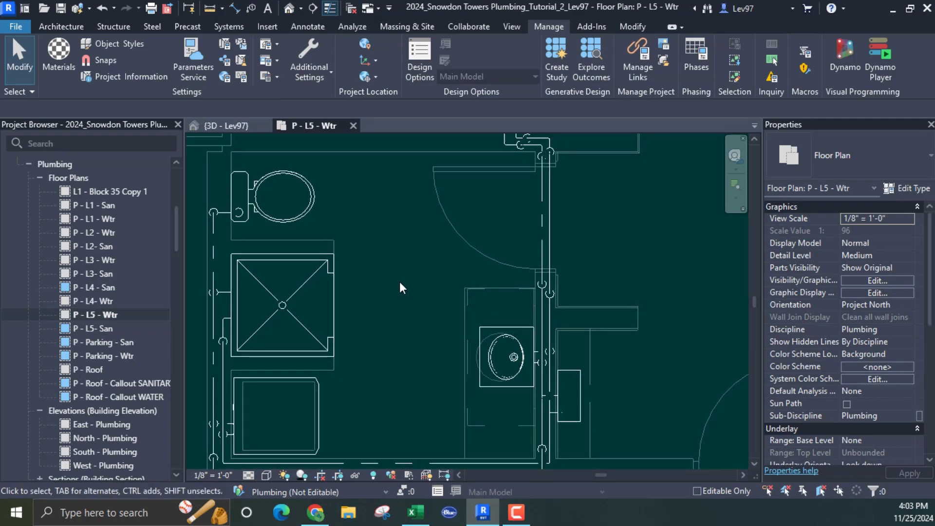
pyautogui.scroll(-1, 384, 276)
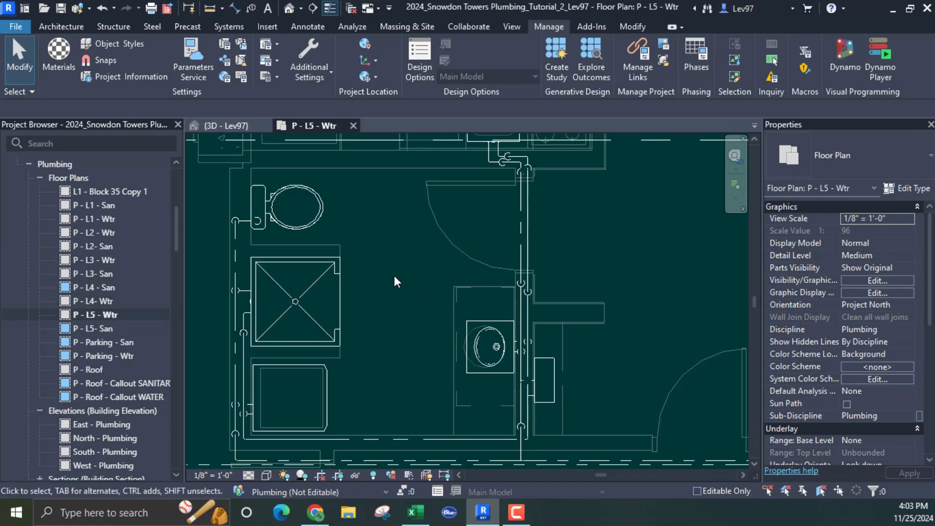
# Search the project contents for "cw" and select the CW piping system
pyautogui.click(43, 142)
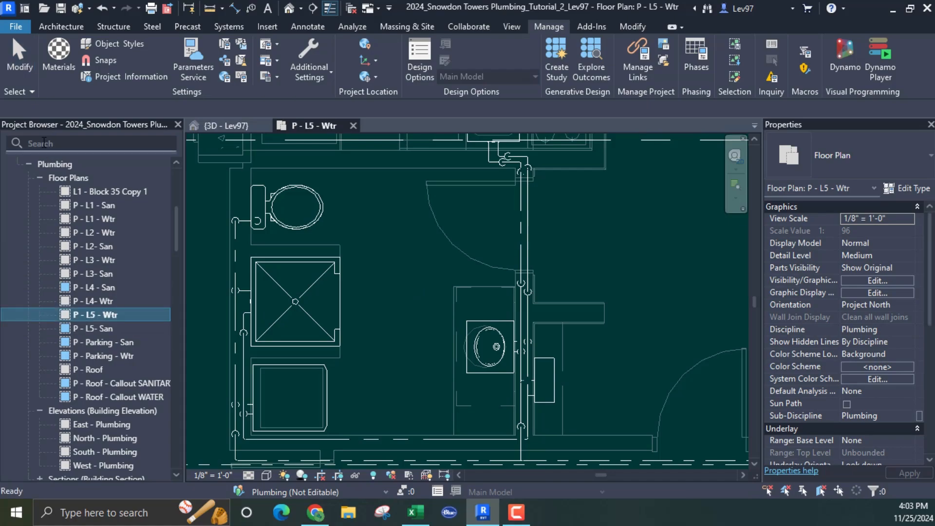
pyautogui.write('cw')
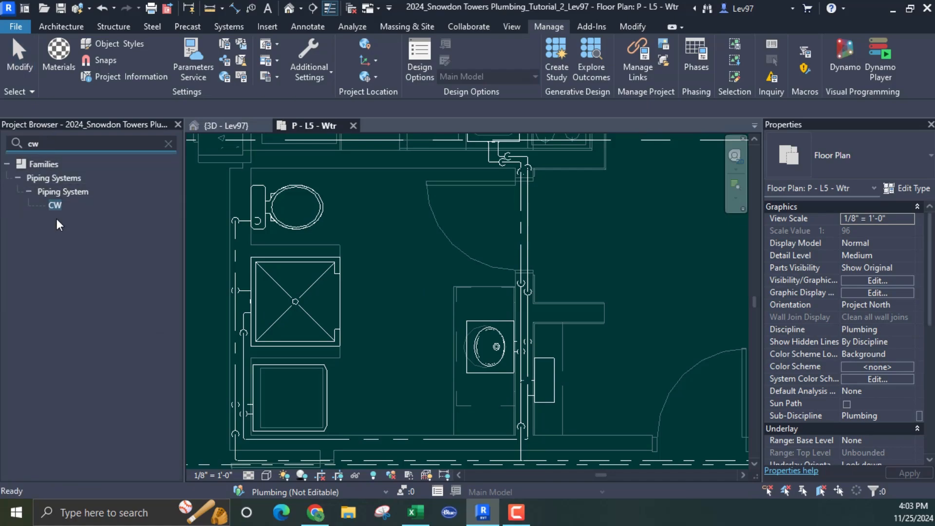
pyautogui.click(64, 204)
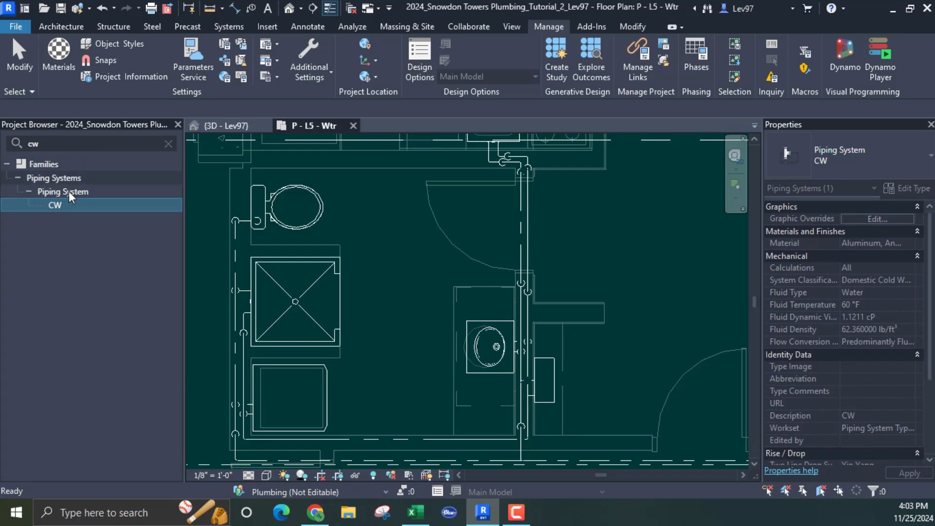
# Clear the search and browse the full project tree to find where the CW piping system is stored
pyautogui.click(168, 144)
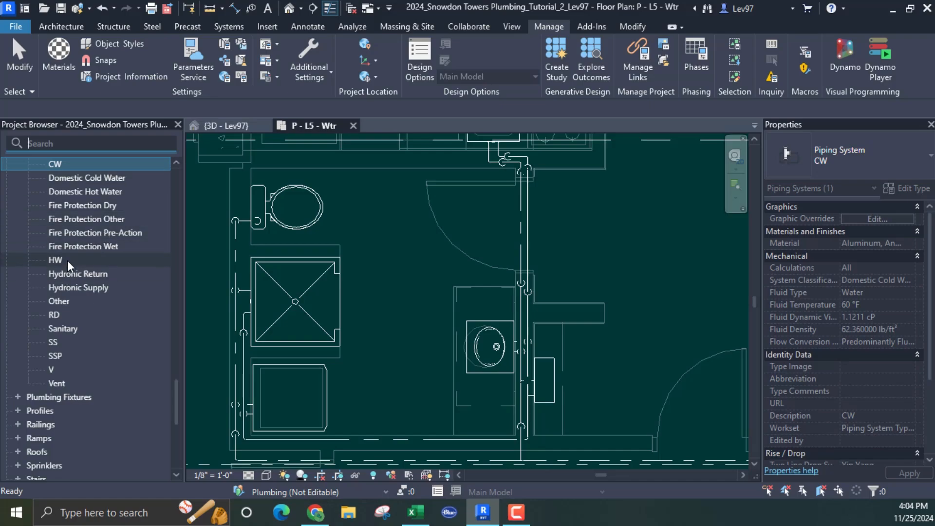
pyautogui.scroll(3, 73, 293)
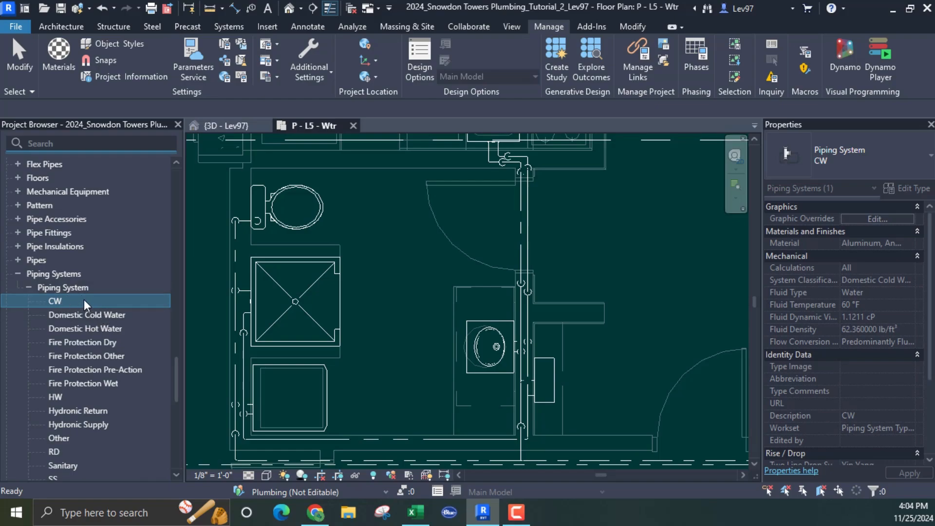
pyautogui.scroll(10, 97, 290)
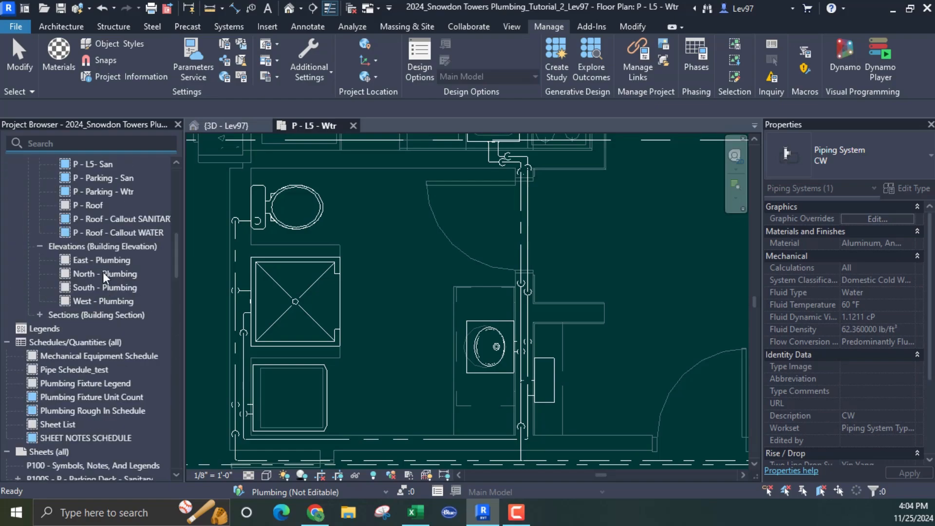
pyautogui.scroll(5, 103, 275)
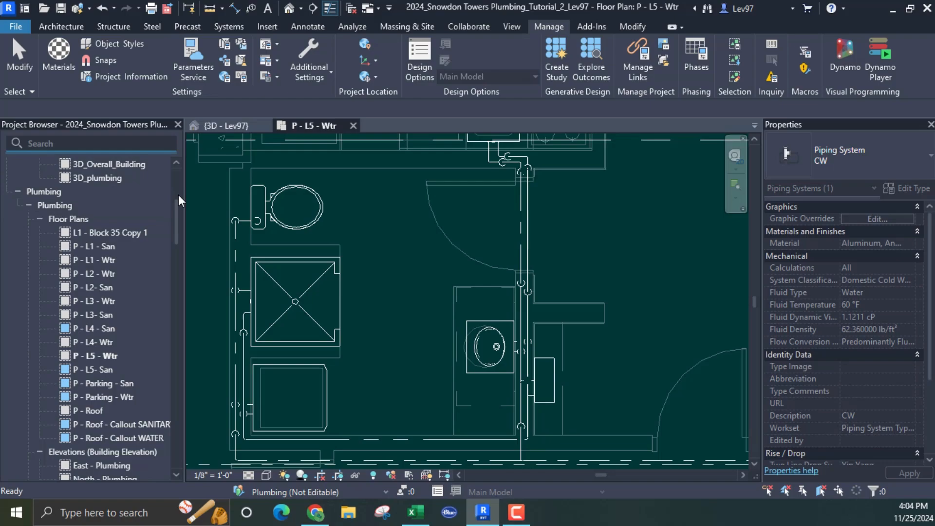
pyautogui.moveTo(177, 211); pyautogui.dragTo(181, 378)
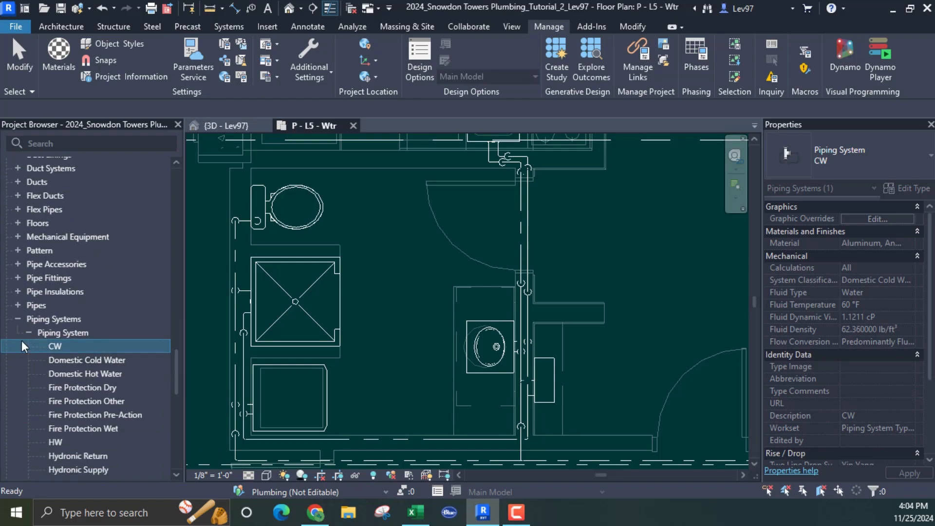
# Collapse and re-expand the Piping Systems family and its Piping System group, and select the CW type
pyautogui.click(17, 319)
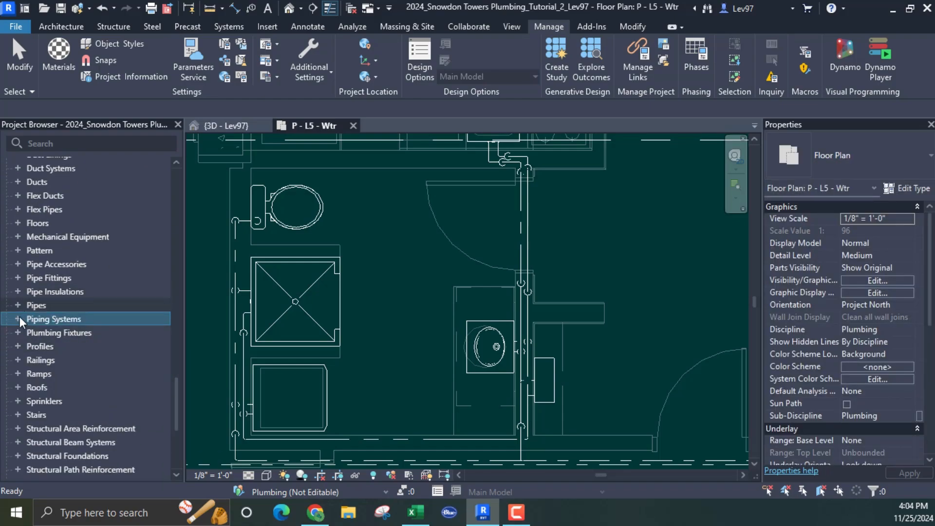
pyautogui.click(18, 320)
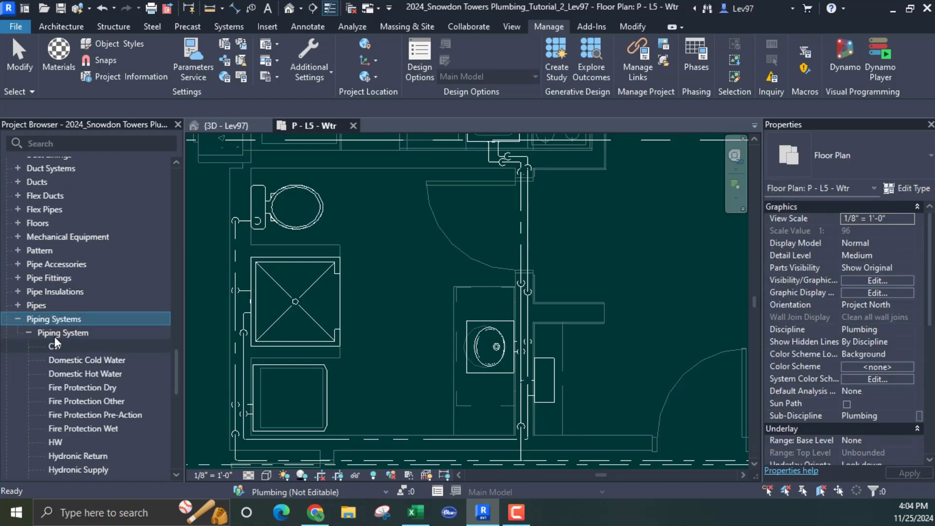
pyautogui.click(30, 332)
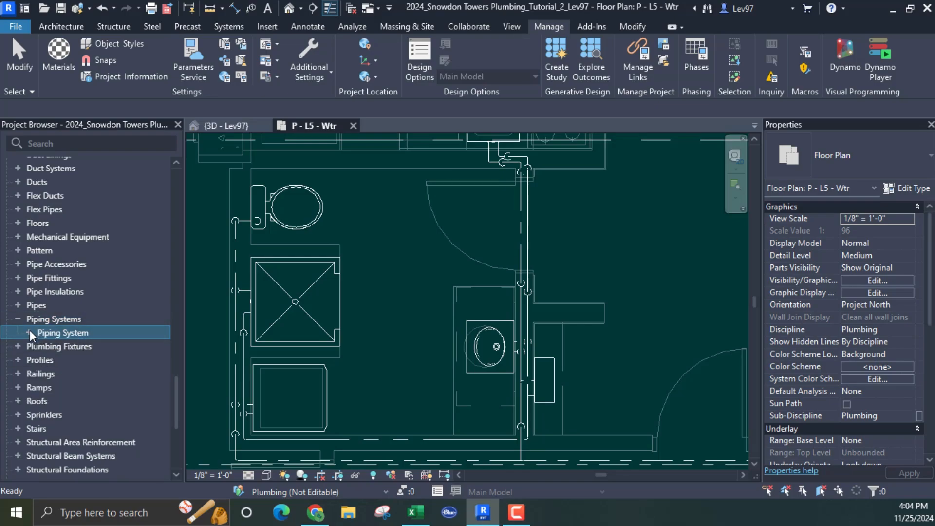
pyautogui.click(29, 333)
pyautogui.click(55, 345)
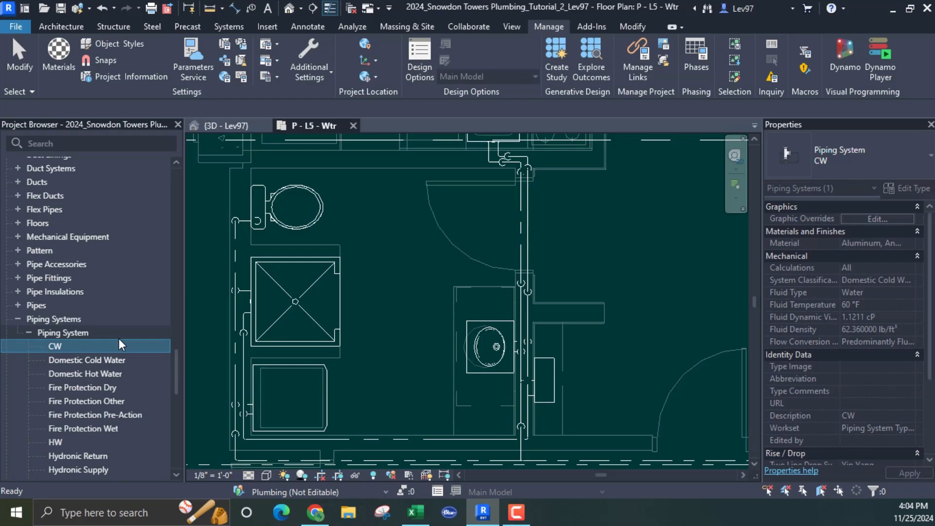
# Search the project contents for "hw" and open the graphic overrides in the HW piping system's type properties
pyautogui.moveTo(178, 369); pyautogui.dragTo(180, 177)
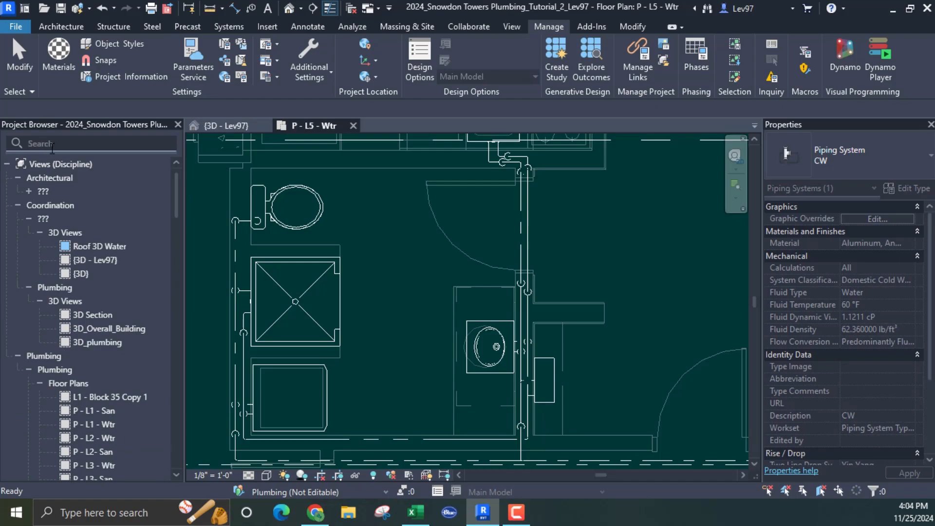
pyautogui.write('hw')
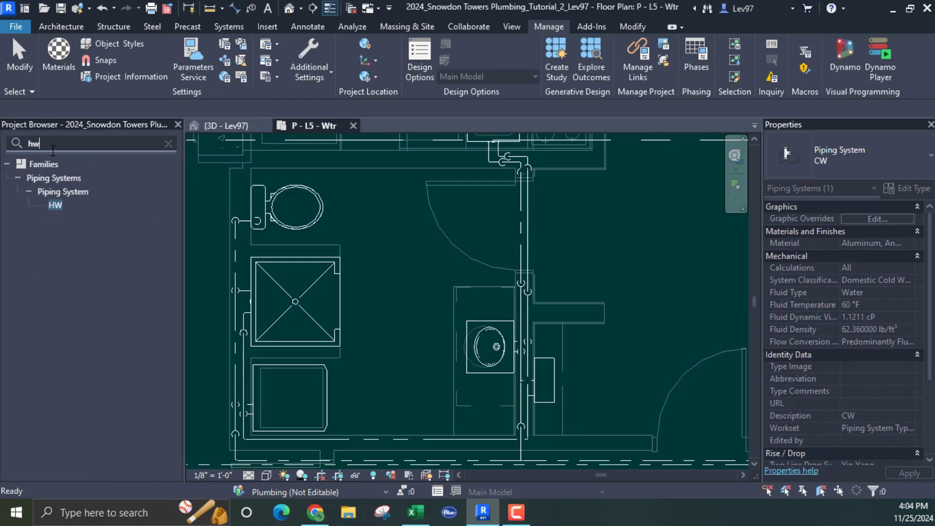
pyautogui.rightClick(80, 207)
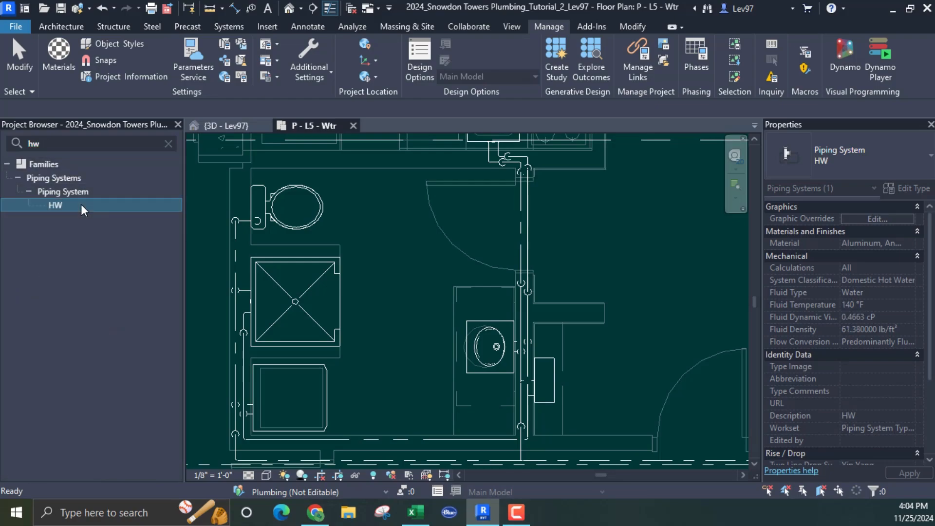
pyautogui.click(146, 341)
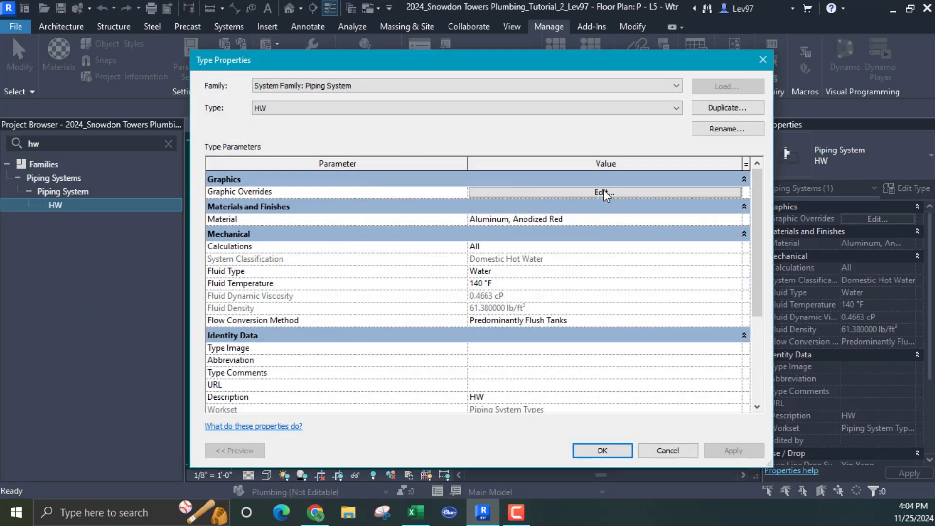
pyautogui.click(604, 193)
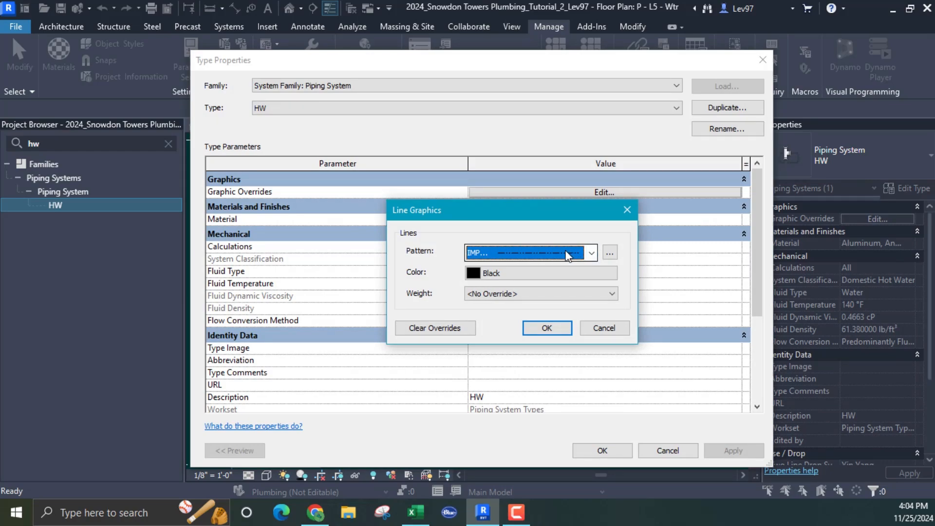
# Review the line patterns available for the HW system's graphic overrides and close its type properties without changes
pyautogui.click(568, 256)
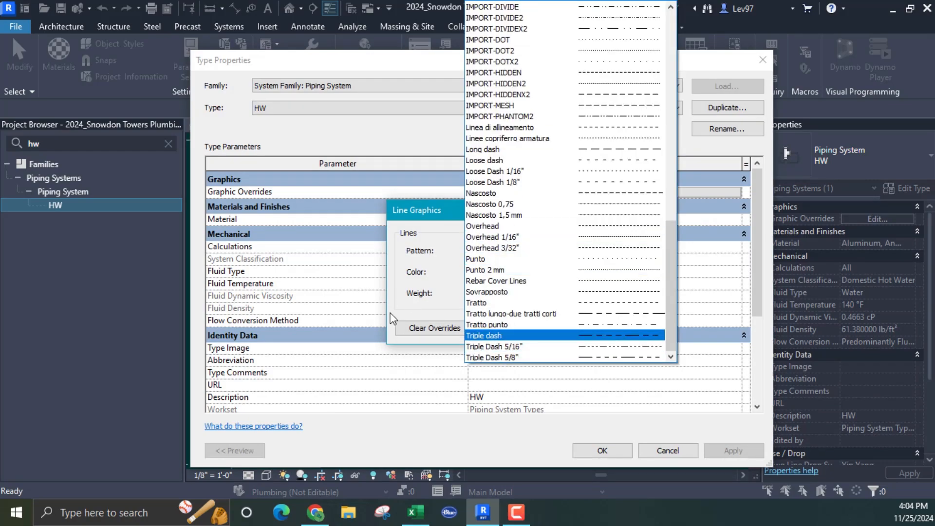
pyautogui.click(464, 439)
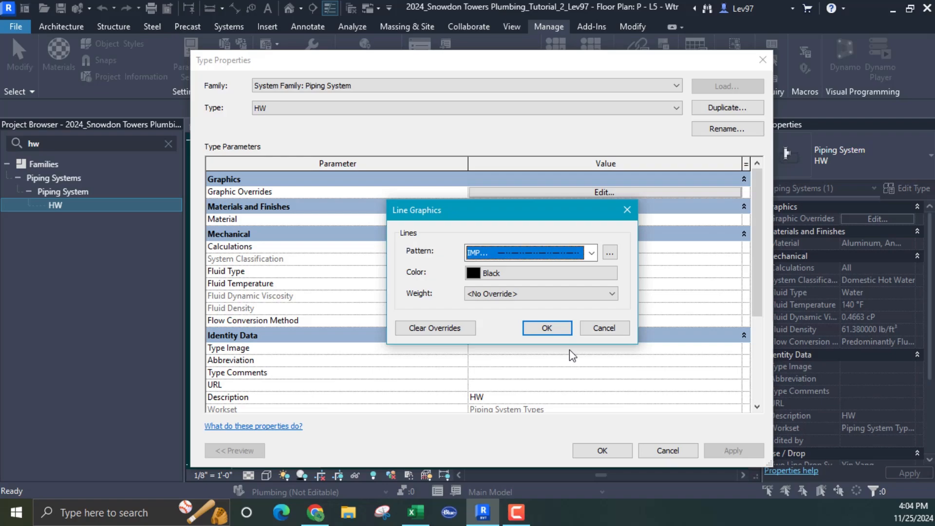
pyautogui.click(593, 253)
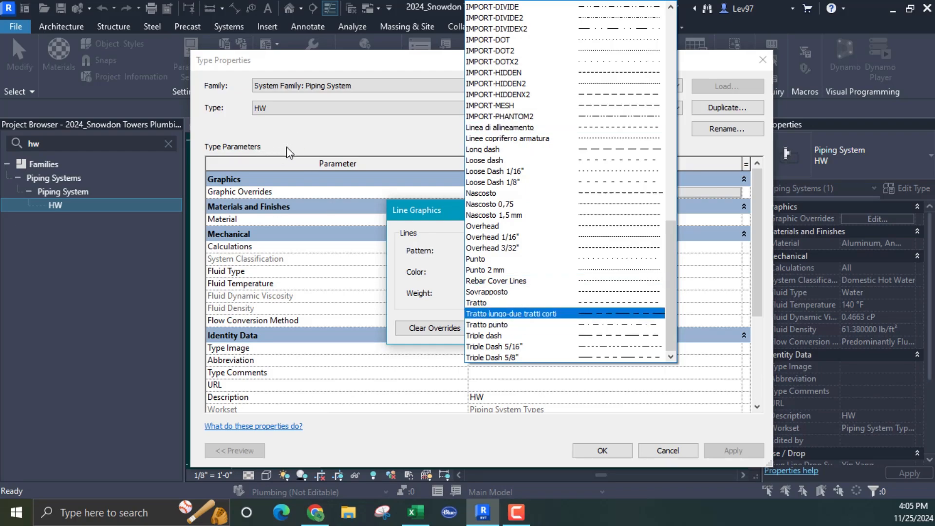
pyautogui.click(323, 129)
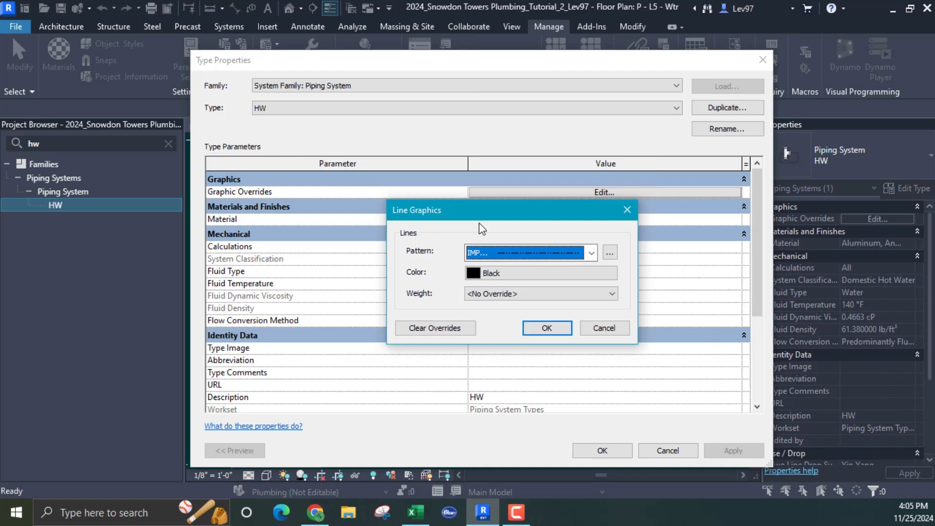
pyautogui.click(609, 329)
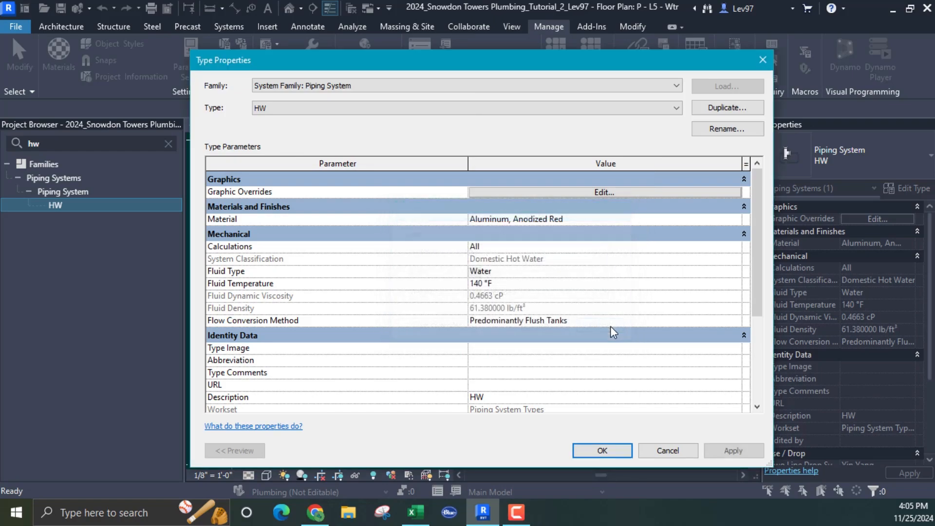
pyautogui.click(668, 450)
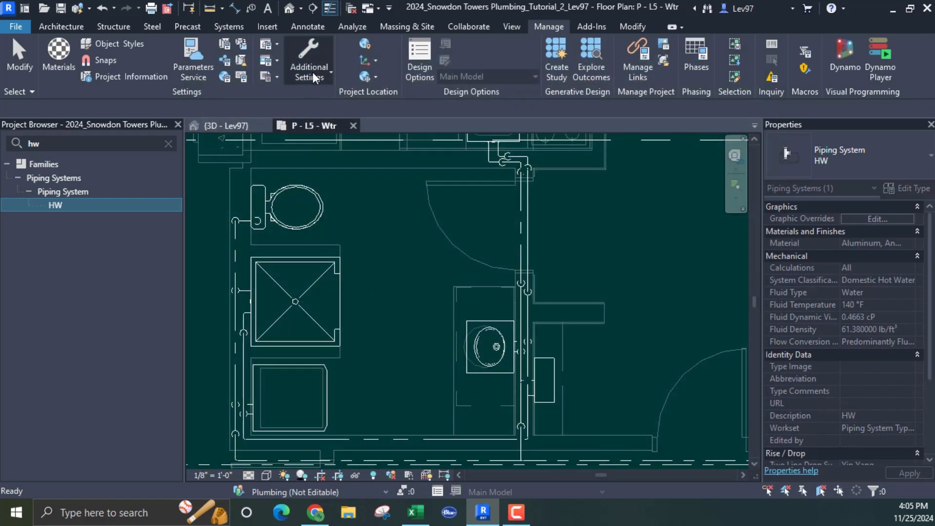
# Inspect the dash and space definition of the IMPORT-PHANTOM2 line pattern and close the project's line patterns without changes
pyautogui.click(311, 73)
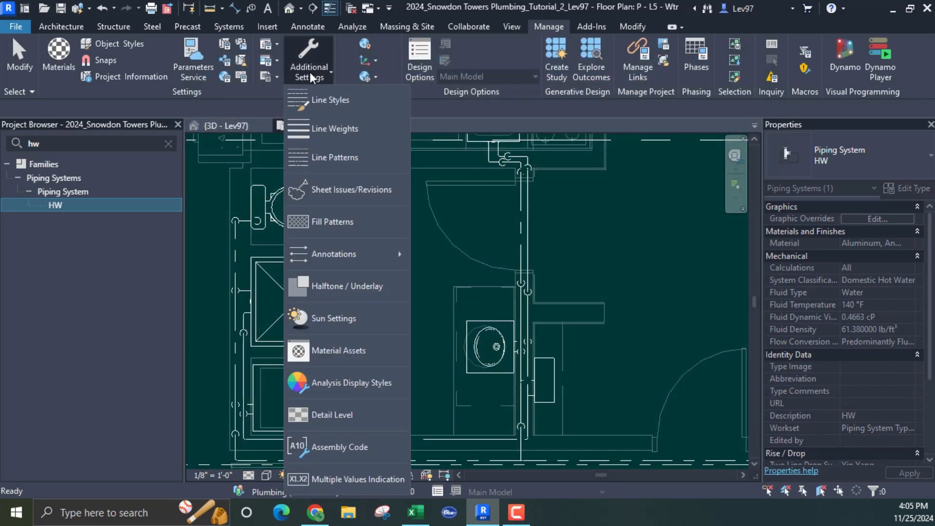
pyautogui.click(331, 157)
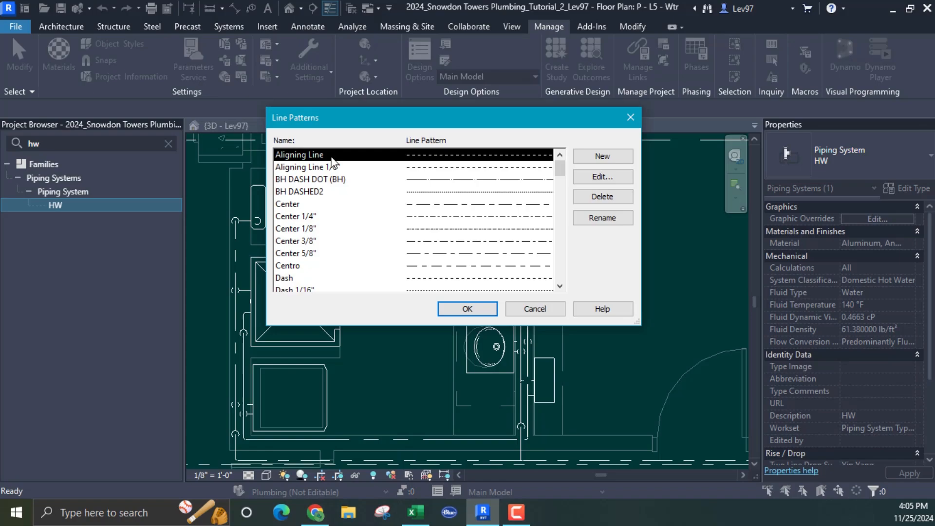
pyautogui.moveTo(558, 171); pyautogui.dragTo(551, 245)
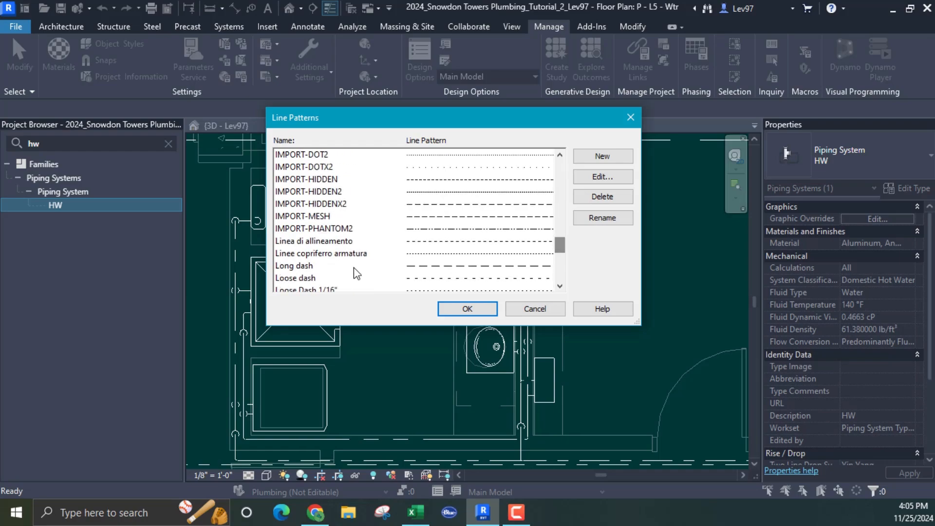
pyautogui.click(289, 230)
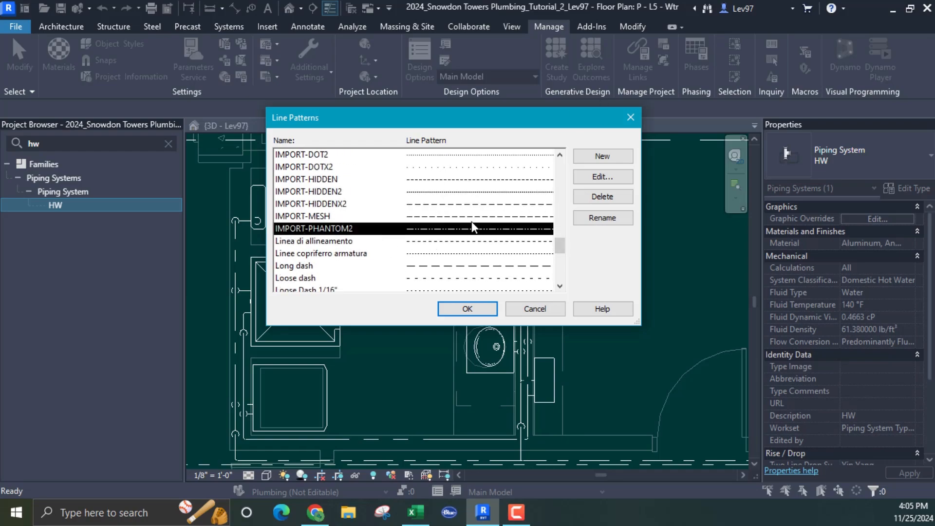
pyautogui.click(602, 177)
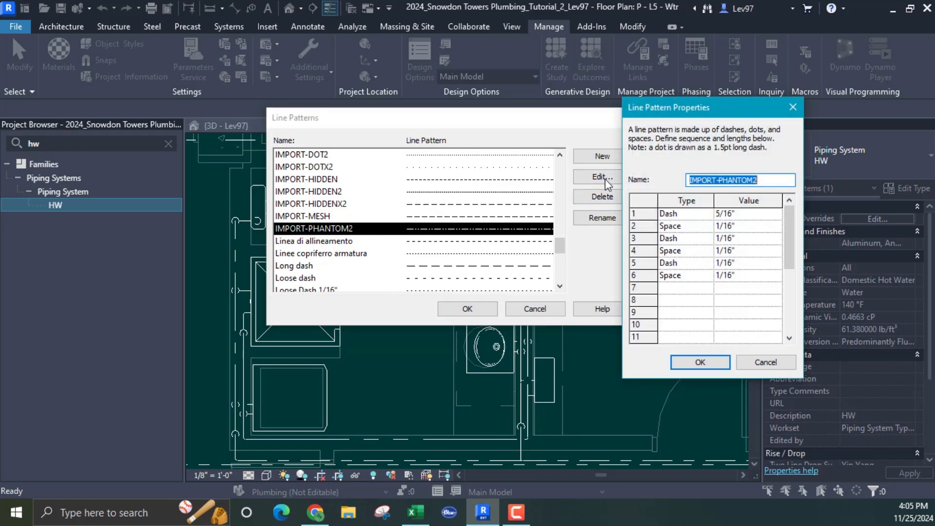
pyautogui.moveTo(757, 106); pyautogui.dragTo(689, 74)
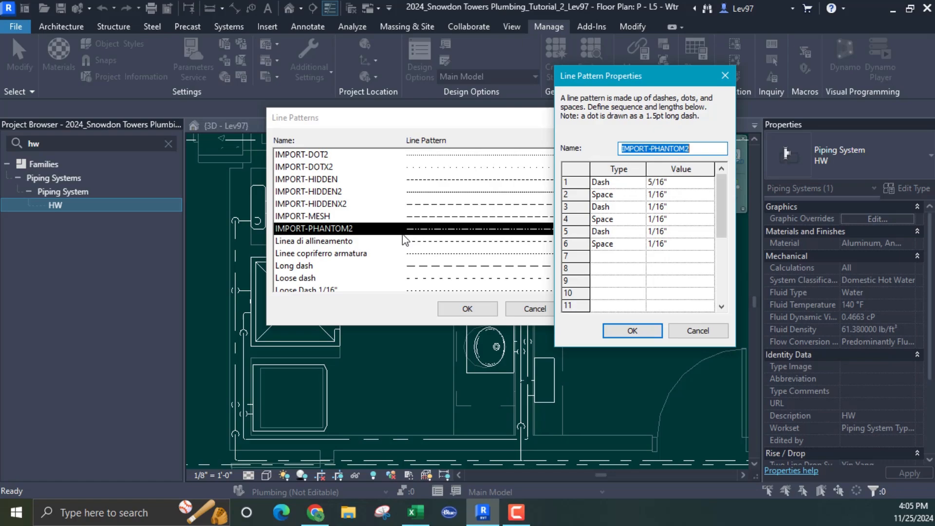
pyautogui.click(698, 332)
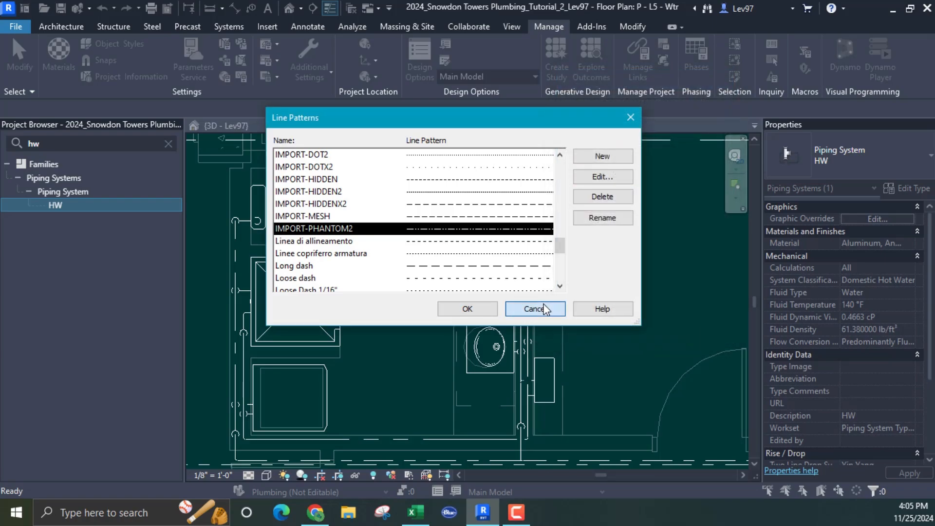
pyautogui.click(535, 308)
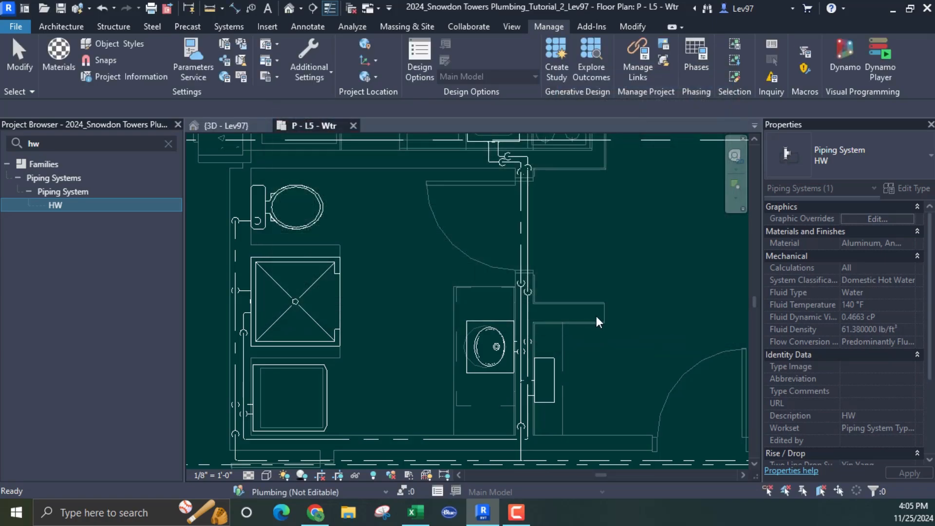
# Select the vertical hot water pipe beside the bathroom door and check its properties and system type
pyautogui.click(574, 250)
pyautogui.rightClick(531, 247)
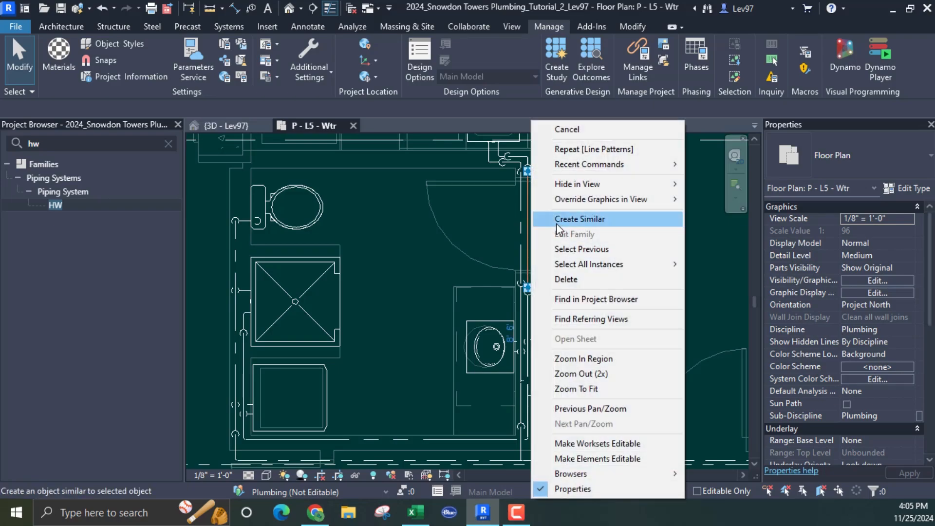
pyautogui.press('Escape')
pyautogui.moveTo(411, 339); pyautogui.dragTo(426, 291, button='middle')
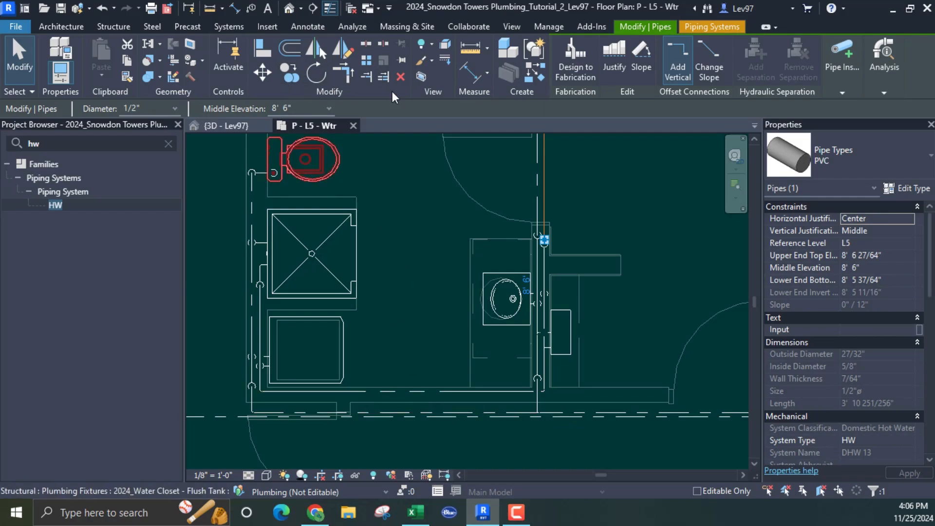
pyautogui.rightClick(112, 204)
pyautogui.press('Escape')
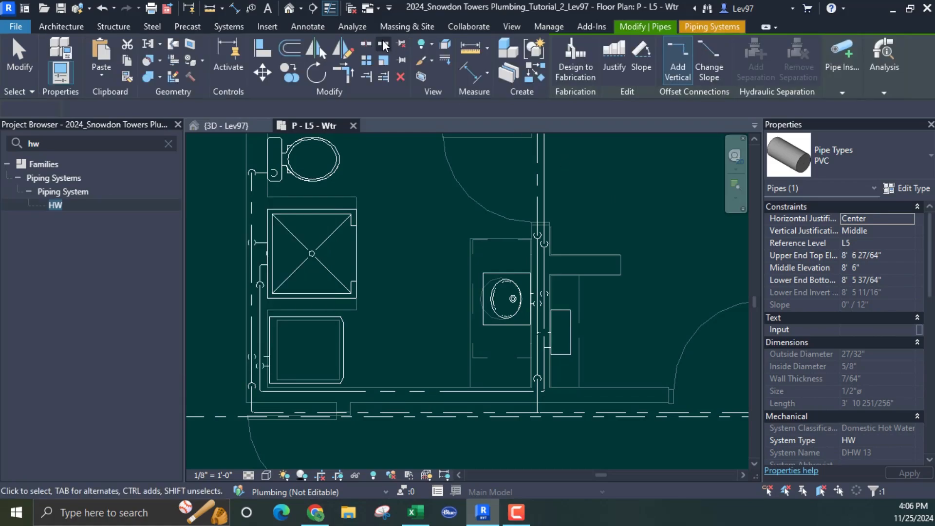
# Open the project's line patterns and review the dash and space values that define IMPORT-PHANTOM2, leaving them unchanged
pyautogui.click(548, 27)
pyautogui.click(306, 73)
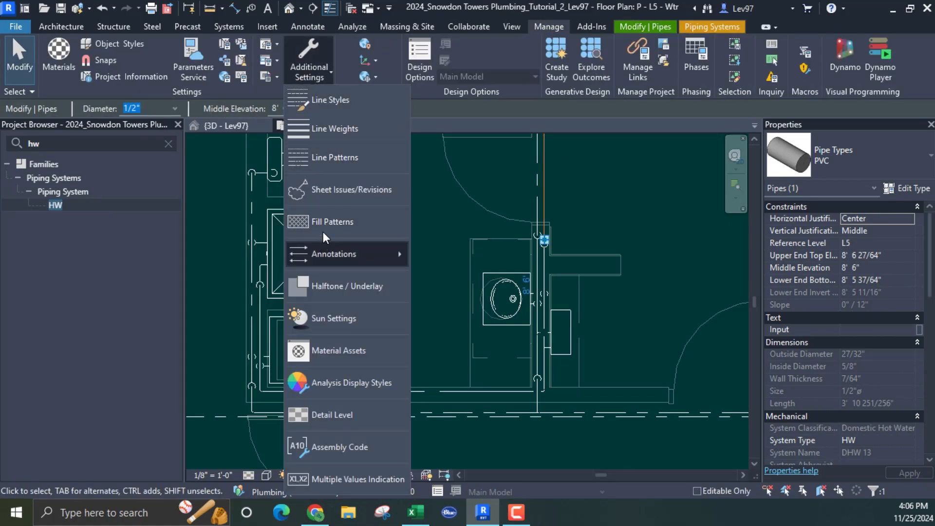
pyautogui.click(329, 159)
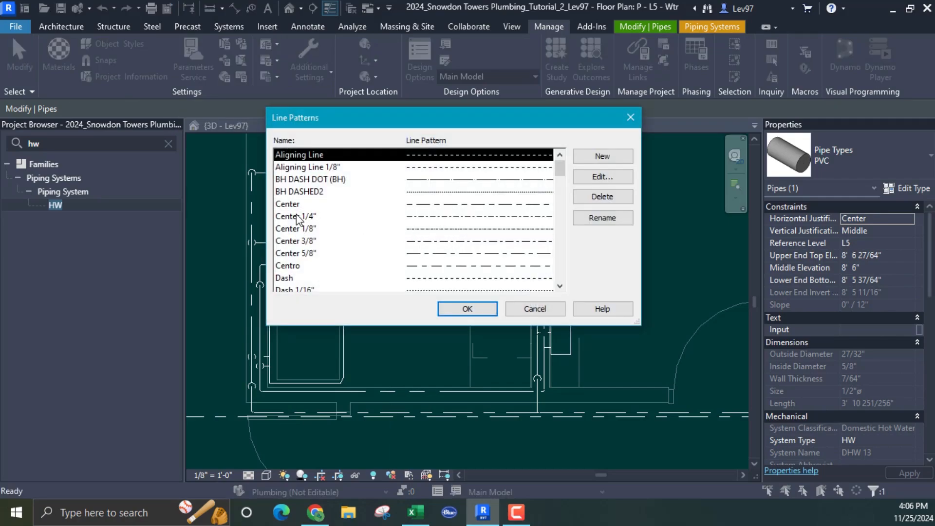
pyautogui.press('i')
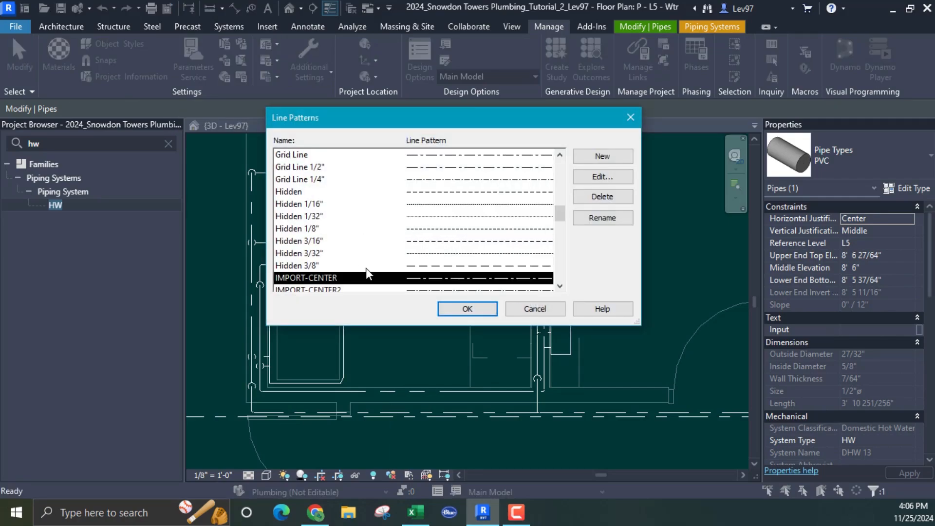
pyautogui.scroll(-4, 366, 268)
pyautogui.scroll(-3, 360, 238)
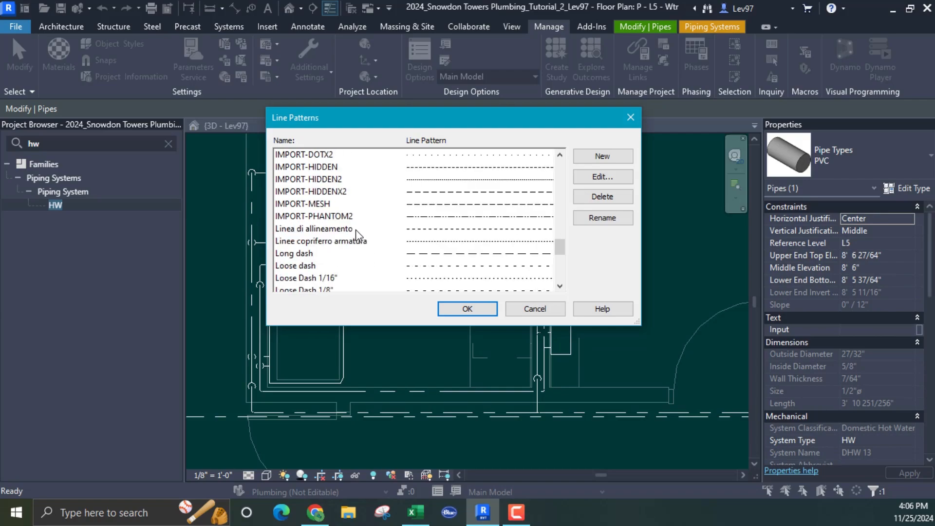
pyautogui.click(331, 216)
pyautogui.click(608, 175)
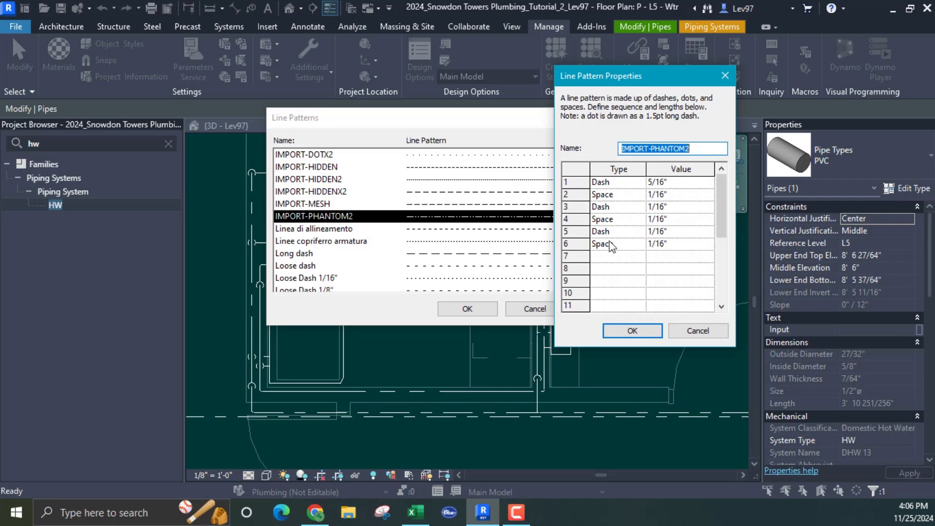
pyautogui.click(698, 331)
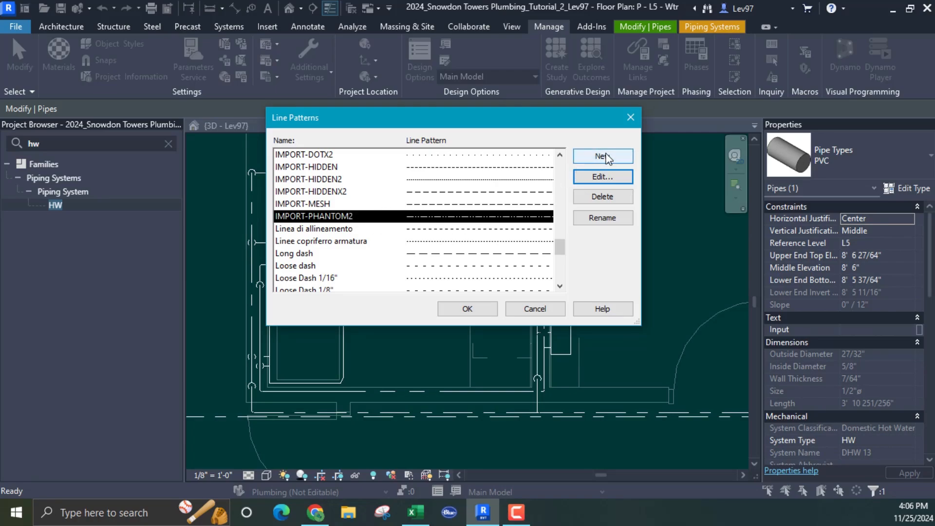
pyautogui.click(610, 178)
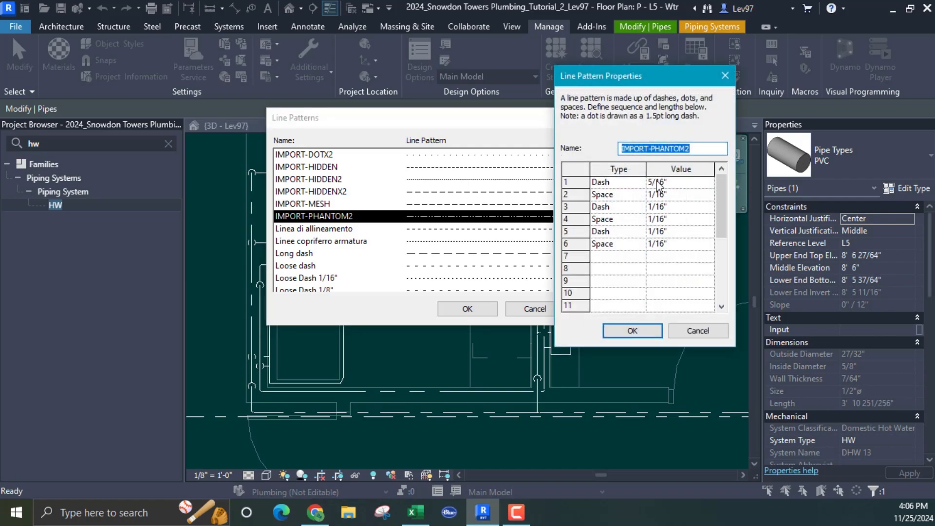
pyautogui.click(698, 331)
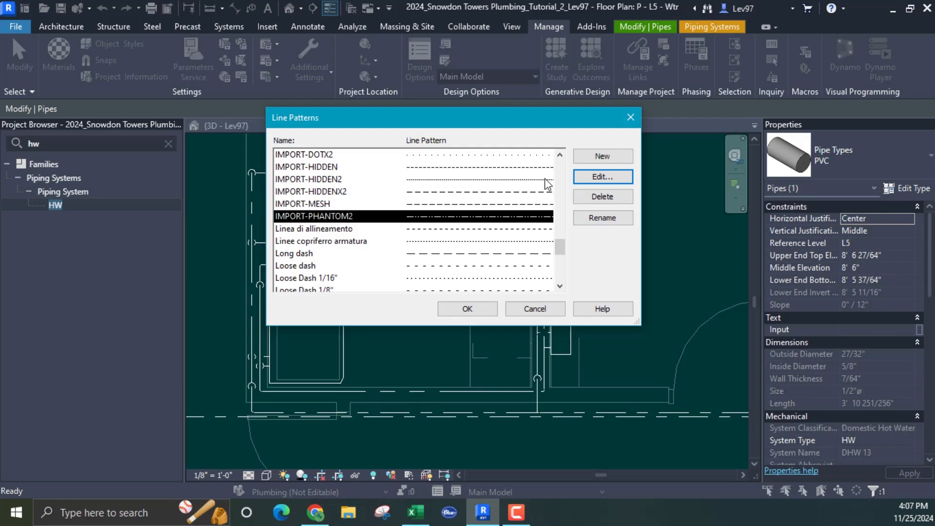
# Start a new line pattern named HW_SCALE_1/8"
pyautogui.click(604, 159)
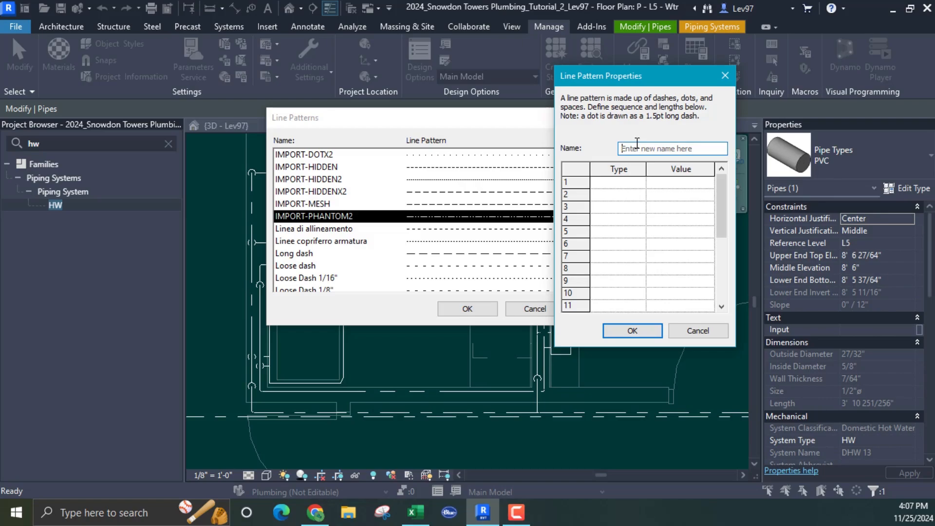
pyautogui.write('HW')
pyautogui.write('_1/')
pyautogui.write('8')
pyautogui.write('SC')
pyautogui.write('ALE')
pyautogui.write('_')
# Define the first two segments of the HW_SCALE_1/8" pattern as a 5/16" dash and a 1/32" space
pyautogui.click(639, 187)
pyautogui.click(640, 184)
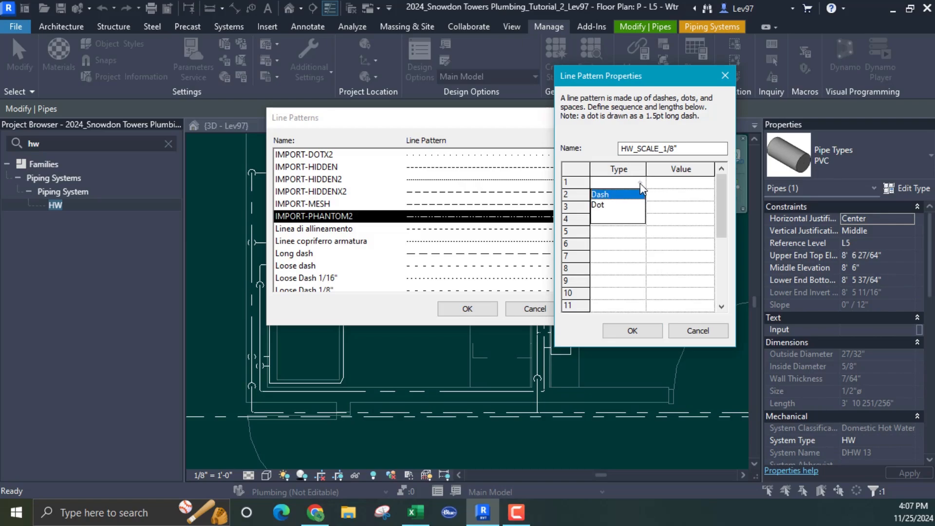
pyautogui.click(606, 196)
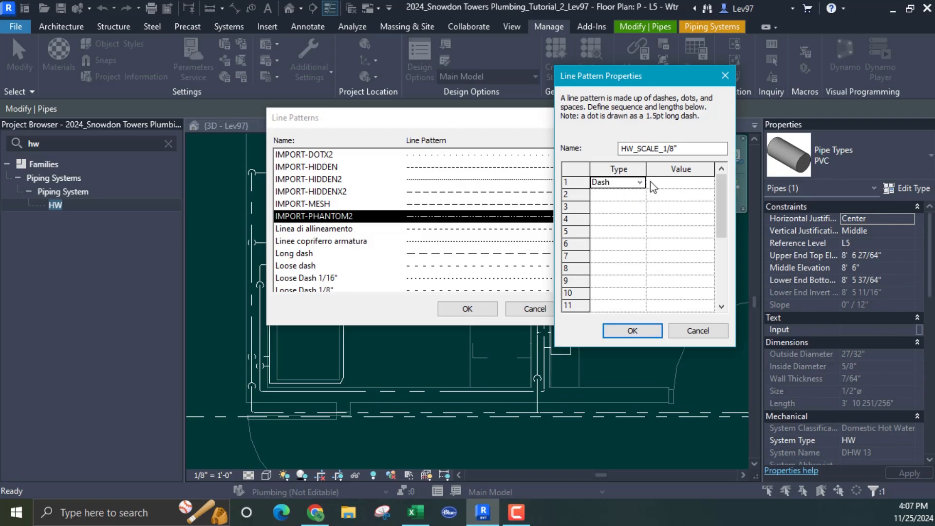
pyautogui.click(666, 184)
pyautogui.write('5/16"')
pyautogui.click(626, 192)
pyautogui.click(640, 194)
pyautogui.click(608, 207)
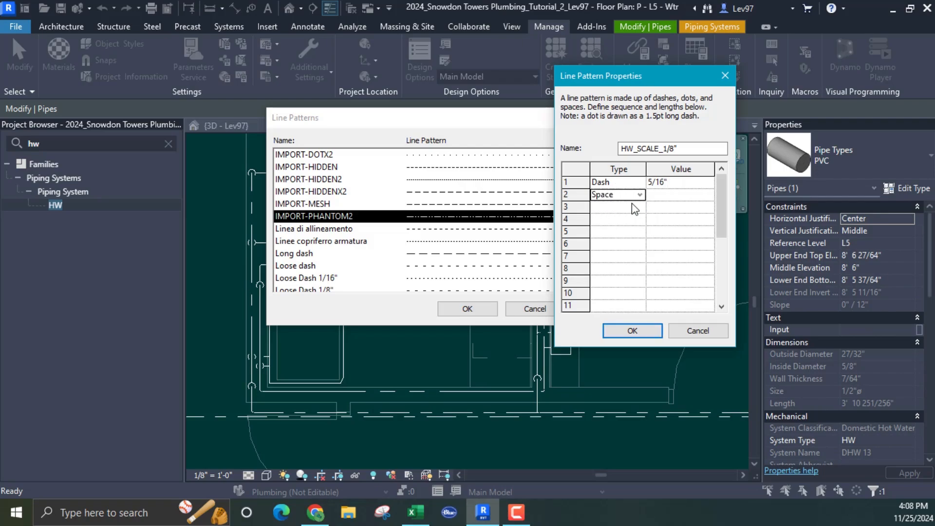
pyautogui.click(667, 195)
pyautogui.write('1/32"')
# Complete rows 3 to 6 of the HW_SCALE_1/8" pattern with alternating 1/32" dashes and 1/32" spaces, and save the line patterns
pyautogui.click(641, 208)
pyautogui.click(640, 207)
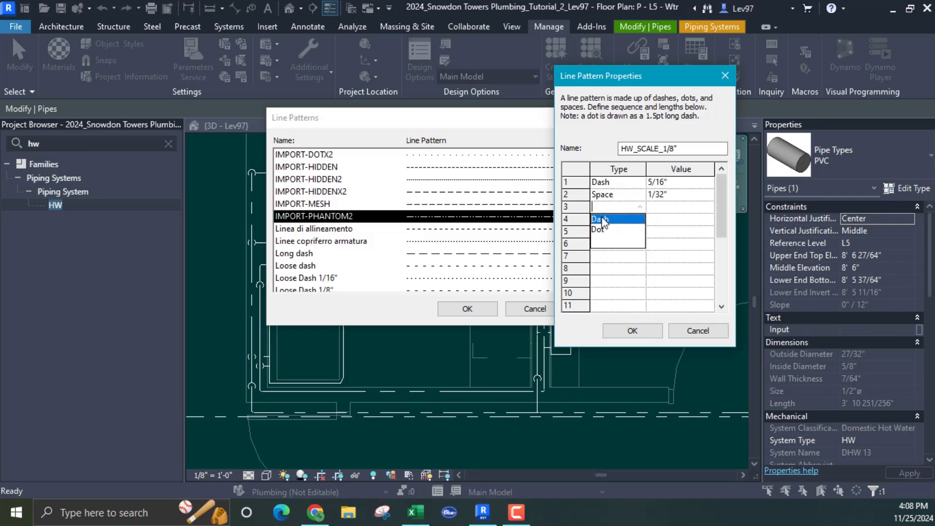
pyautogui.click(604, 219)
pyautogui.click(654, 206)
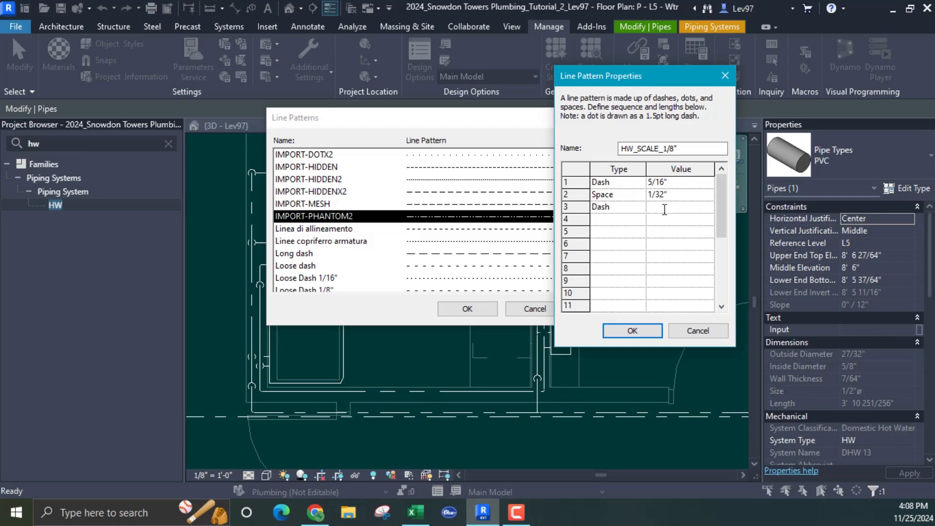
pyautogui.write('1/32"')
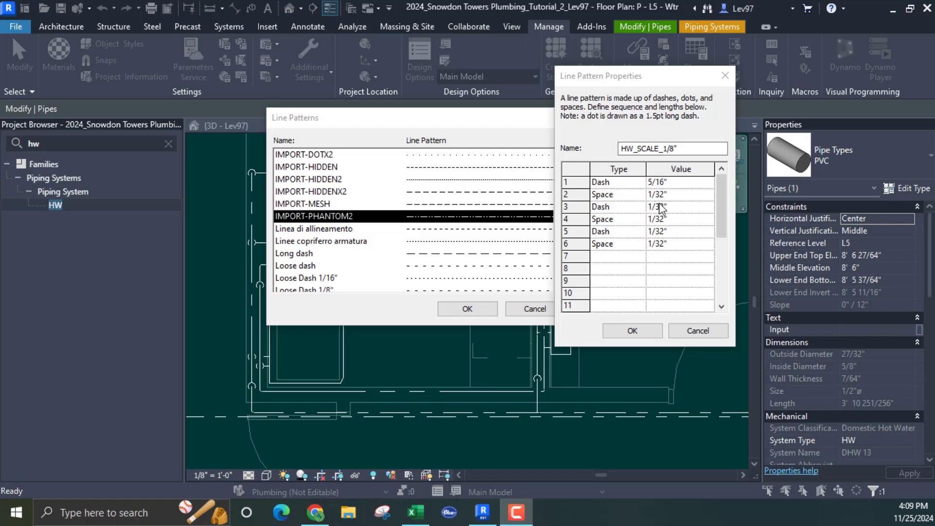
pyautogui.click(632, 330)
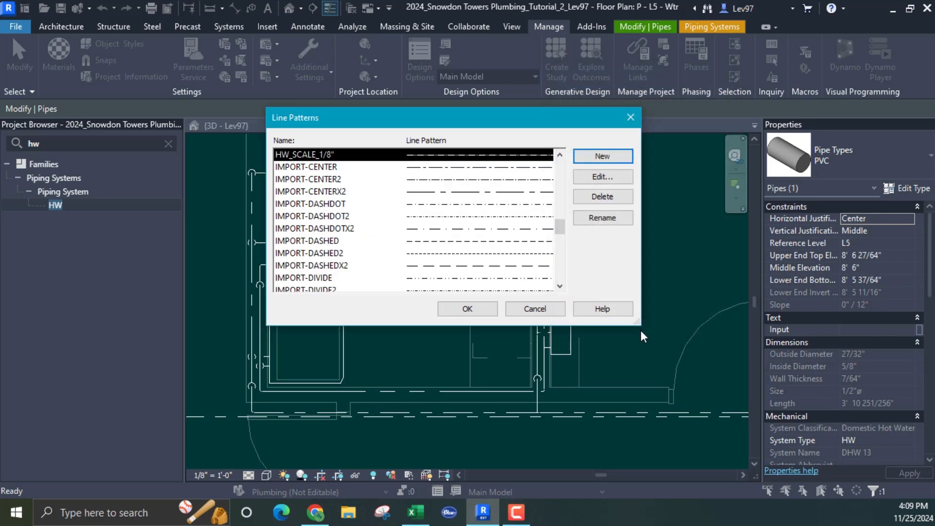
pyautogui.click(467, 309)
pyautogui.click(414, 211)
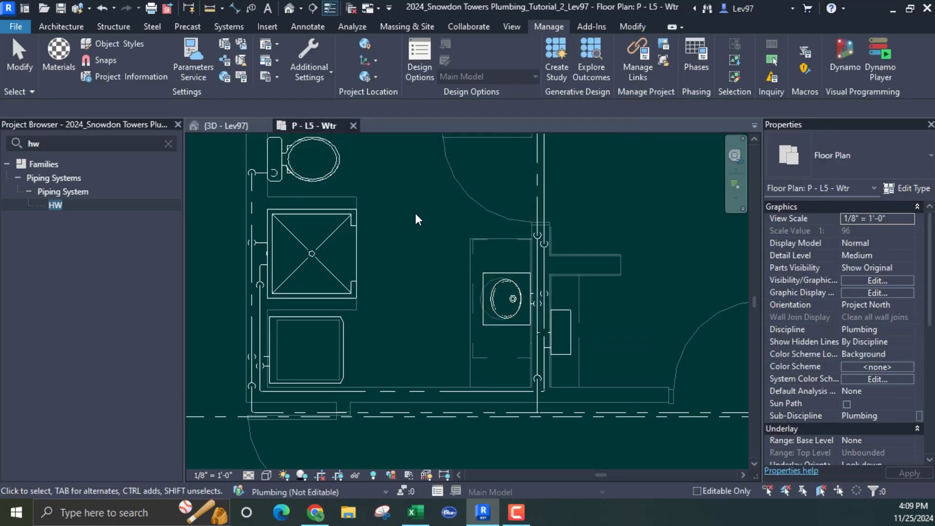
# Set the line pattern in the HW piping system's graphic overrides to HW_SCALE_1/8" and apply the type change
pyautogui.rightClick(118, 206)
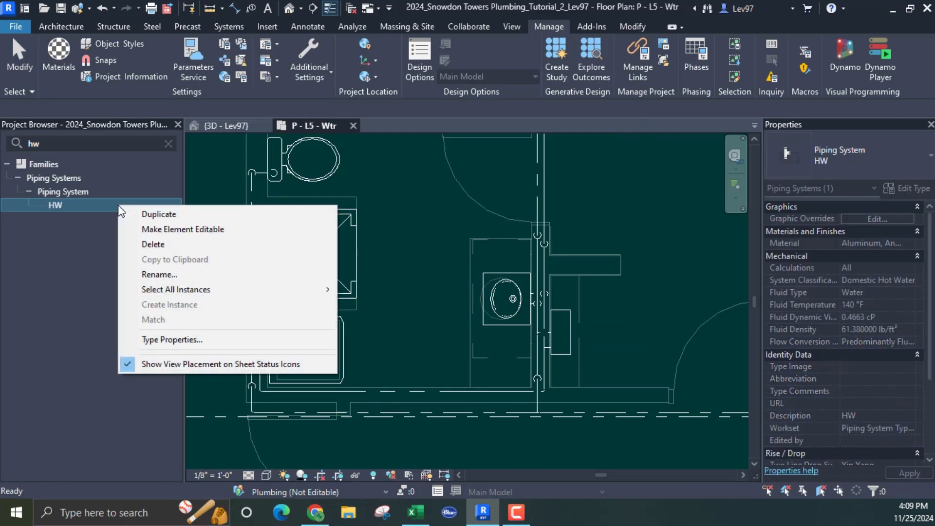
pyautogui.click(184, 340)
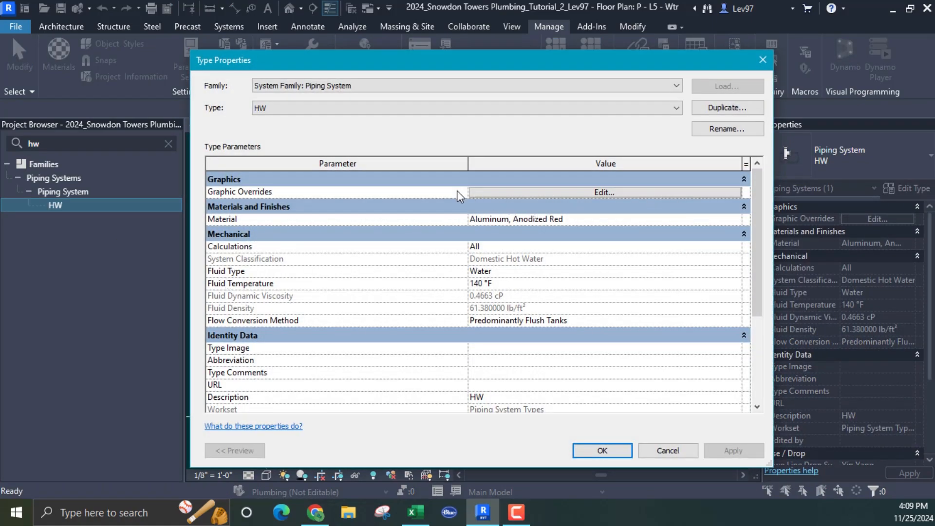
pyautogui.click(598, 191)
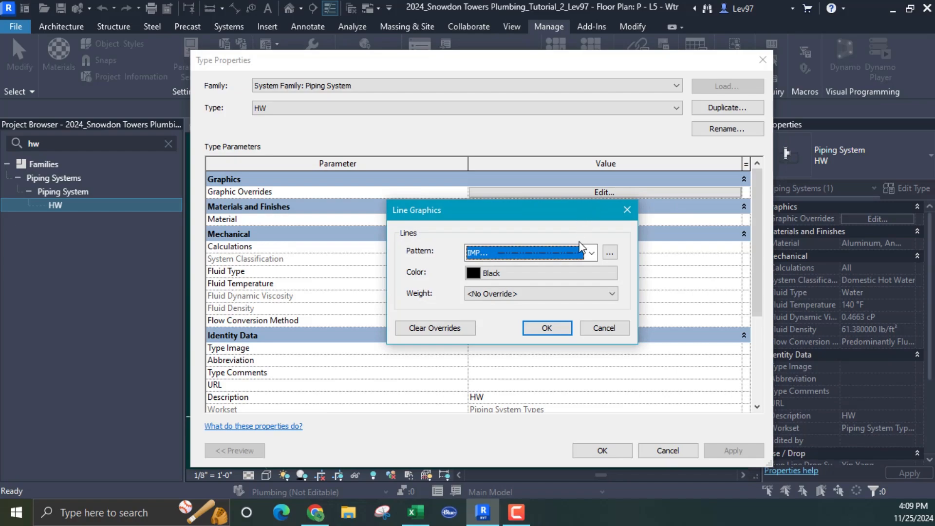
pyautogui.click(591, 252)
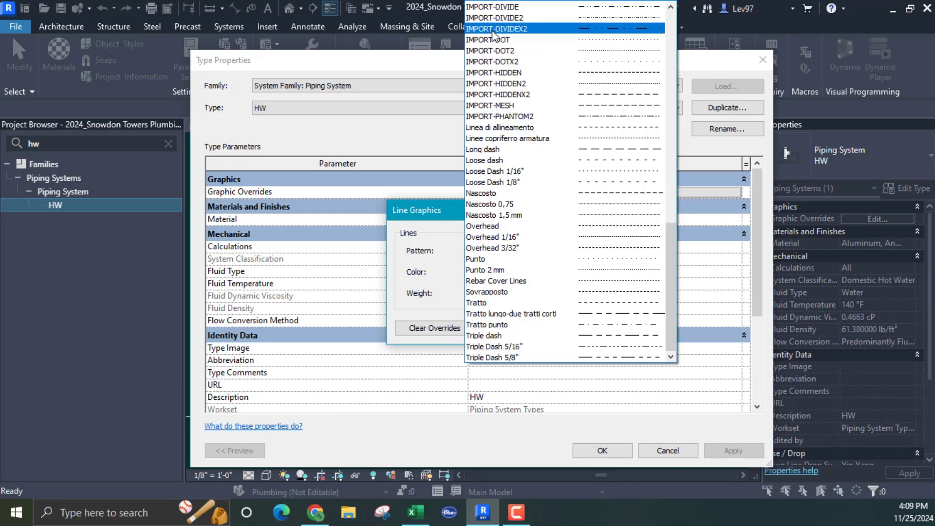
pyautogui.moveTo(673, 243); pyautogui.dragTo(647, 34)
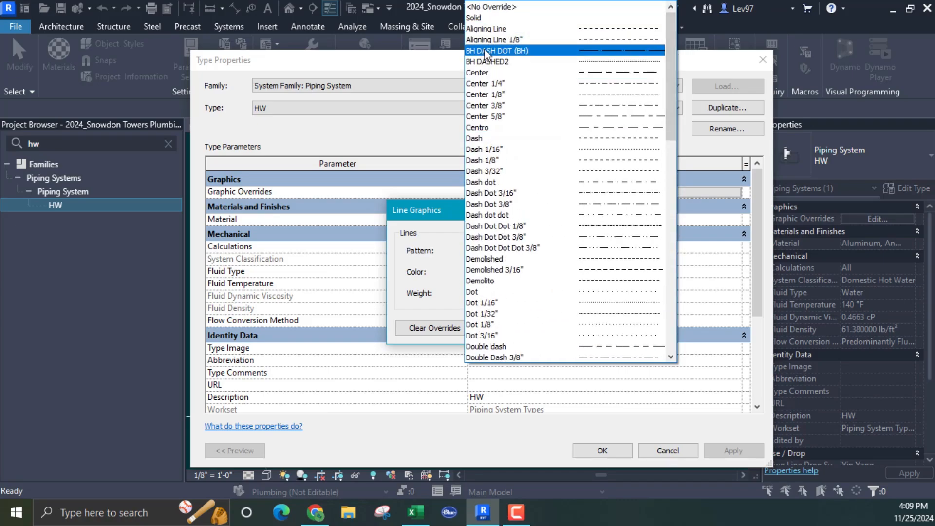
pyautogui.press('h')
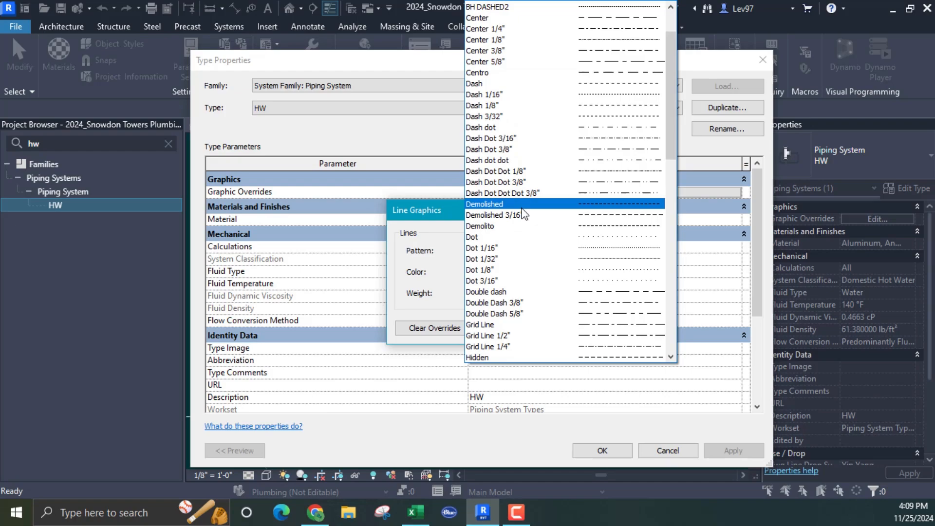
pyautogui.moveTo(672, 144); pyautogui.dragTo(657, 229)
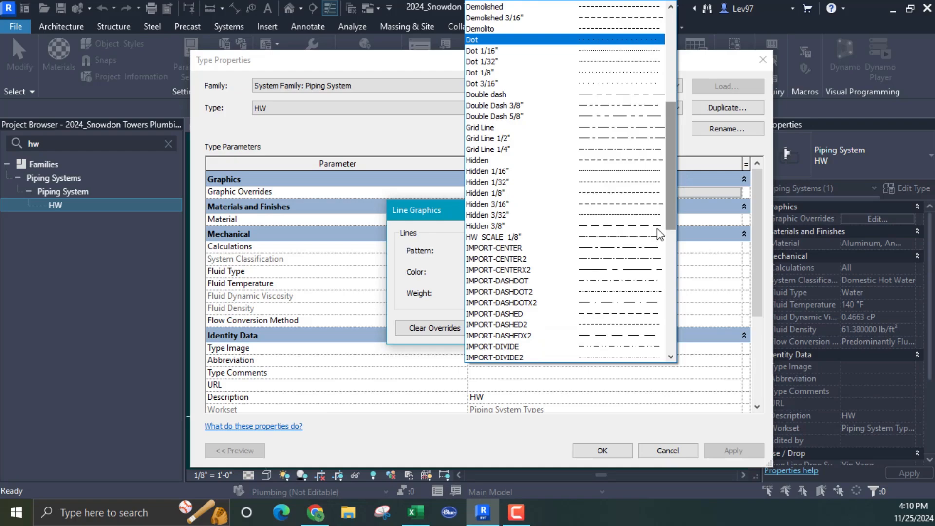
pyautogui.click(495, 237)
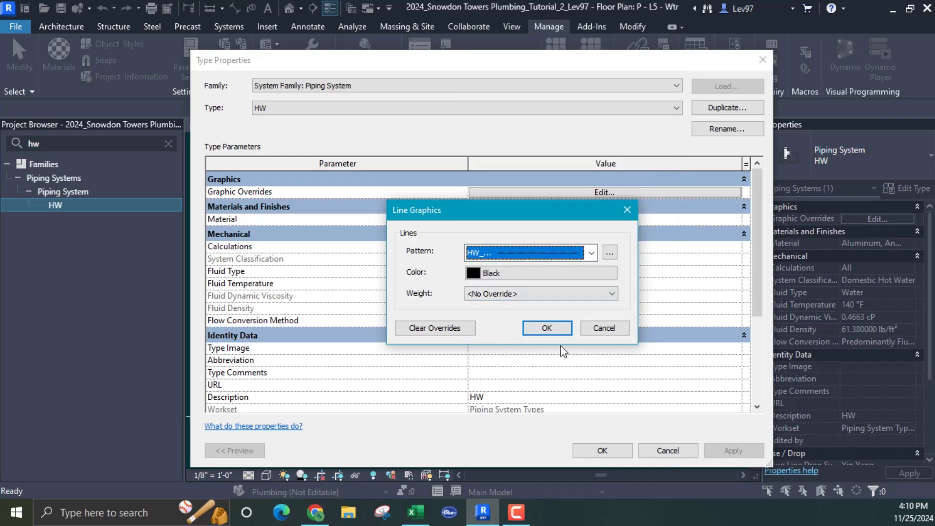
pyautogui.click(548, 328)
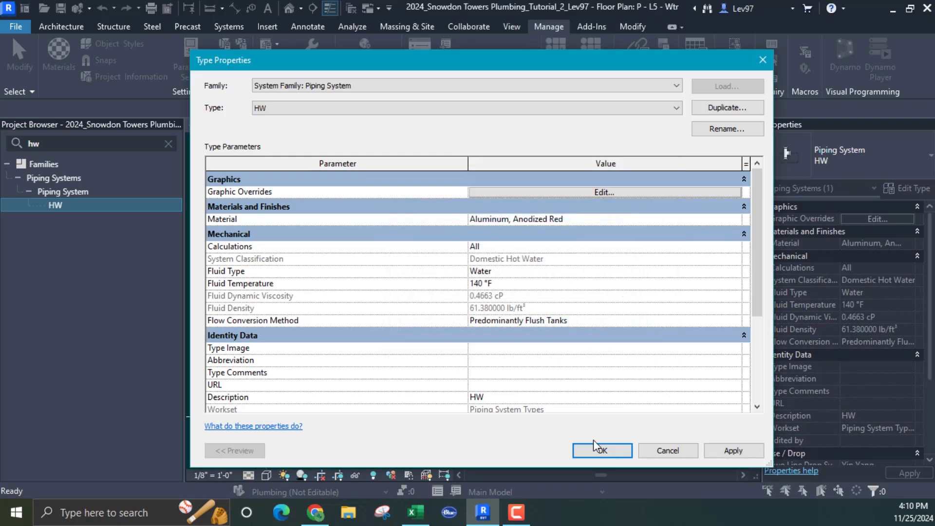
pyautogui.click(615, 452)
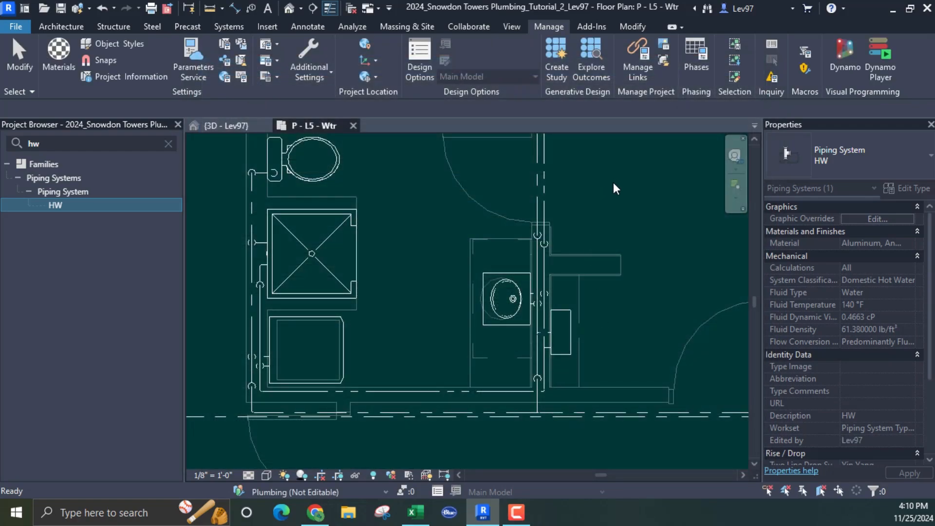
pyautogui.click(614, 185)
# Examine how the hot water pipes around the bathroom and kitchen display with the new line pattern in the Level 5 plan
pyautogui.moveTo(590, 285); pyautogui.dragTo(560, 339, button='middle')
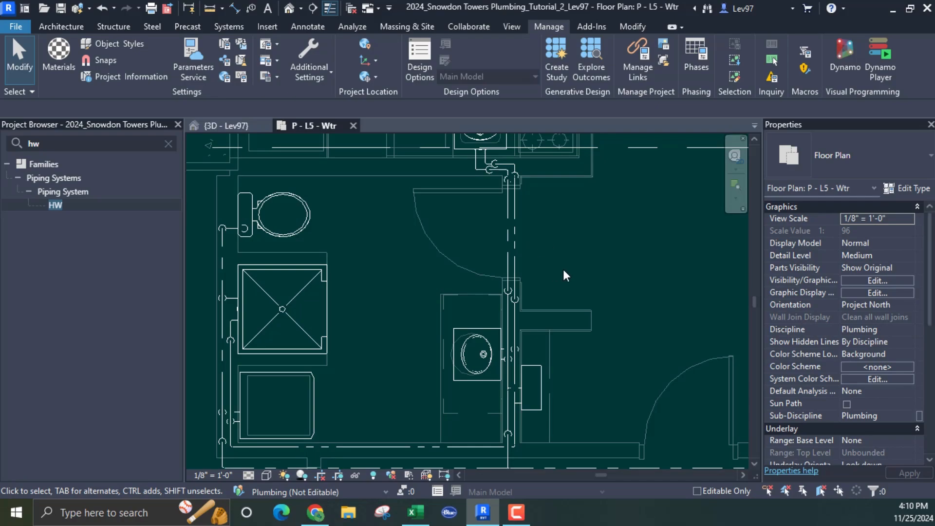
pyautogui.moveTo(564, 270); pyautogui.dragTo(599, 223, button='middle')
pyautogui.moveTo(414, 278); pyautogui.dragTo(451, 278, button='middle')
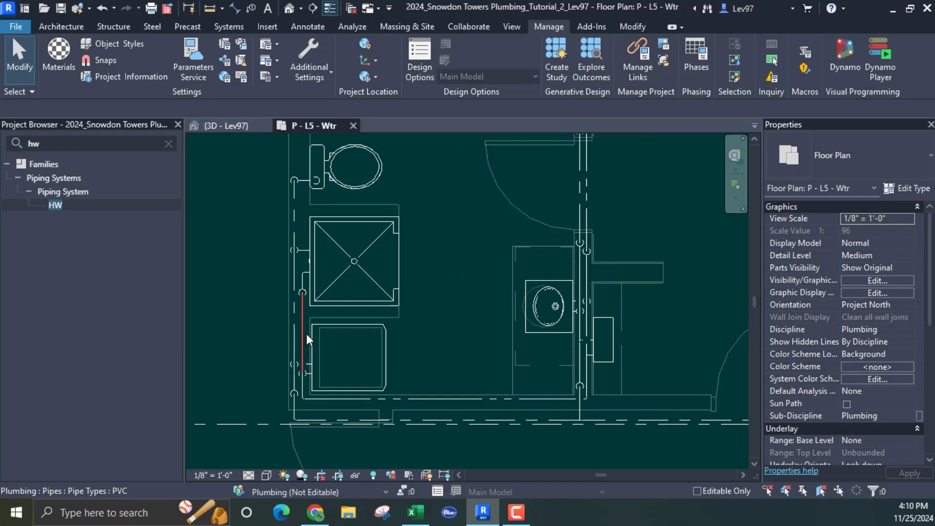
pyautogui.moveTo(461, 309); pyautogui.dragTo(455, 402, button='middle')
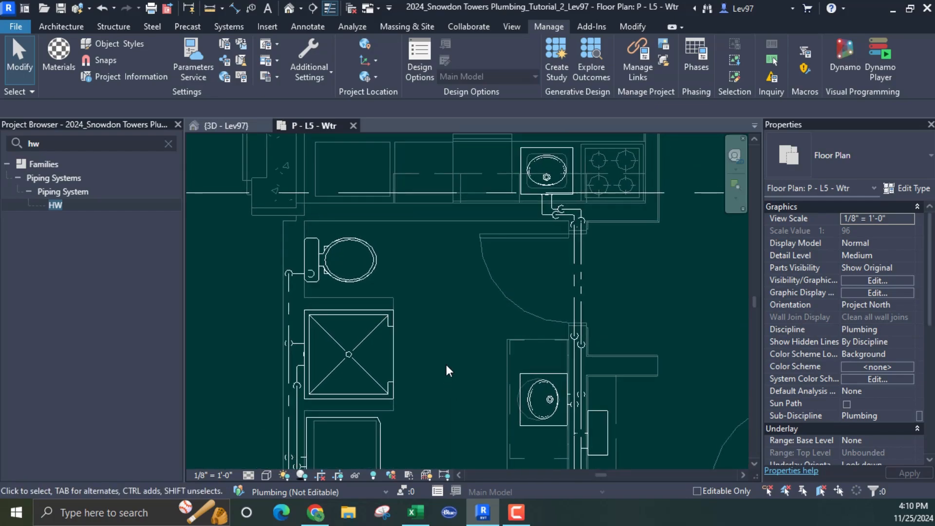
pyautogui.moveTo(452, 322); pyautogui.dragTo(450, 179, button='middle')
pyautogui.middleClick(424, 166)
pyautogui.middleClick(425, 166)
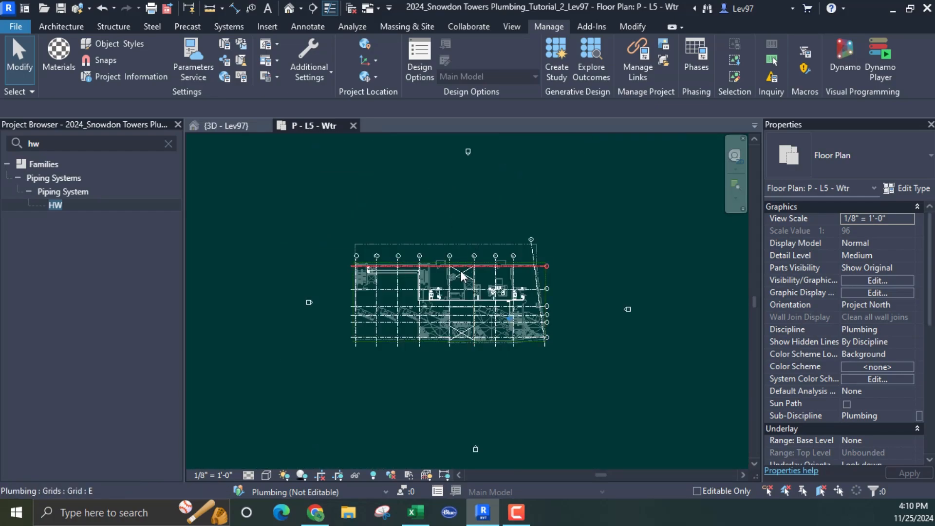
pyautogui.scroll(8, 432, 297)
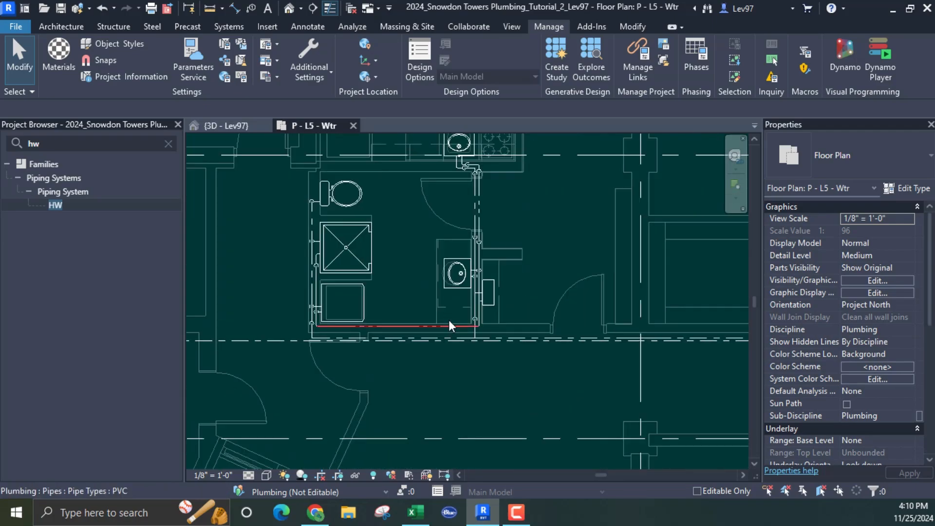
pyautogui.moveTo(379, 244); pyautogui.dragTo(299, 340, button='middle')
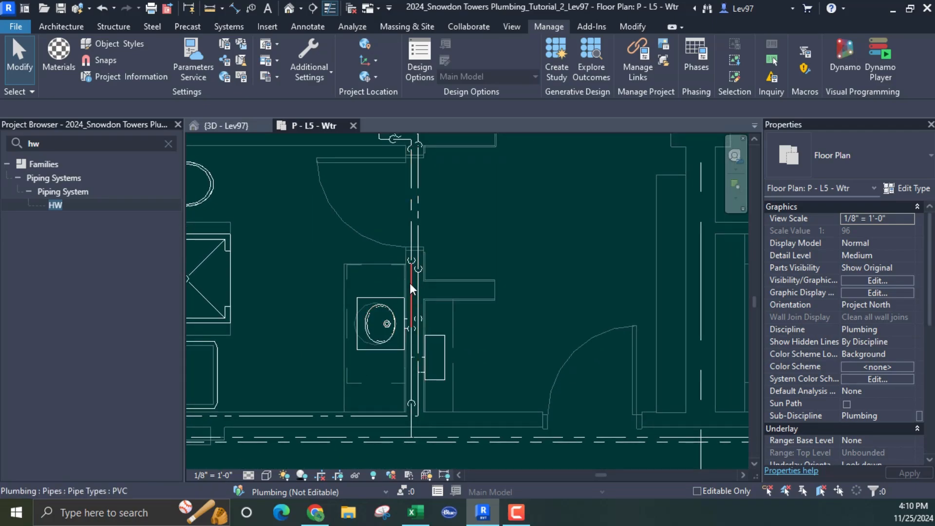
pyautogui.moveTo(515, 311); pyautogui.dragTo(533, 298, button='middle')
pyautogui.moveTo(325, 281); pyautogui.dragTo(429, 312, button='middle')
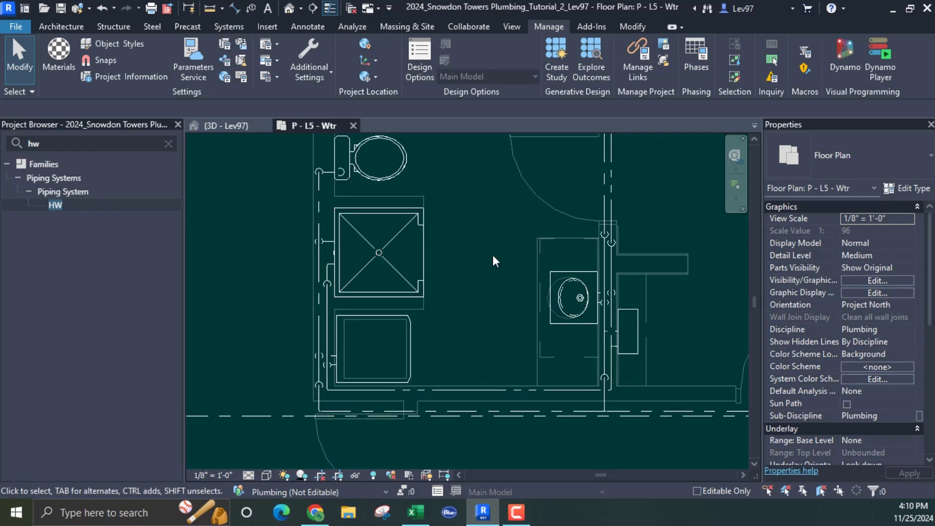
pyautogui.moveTo(492, 255); pyautogui.dragTo(491, 265, button='middle')
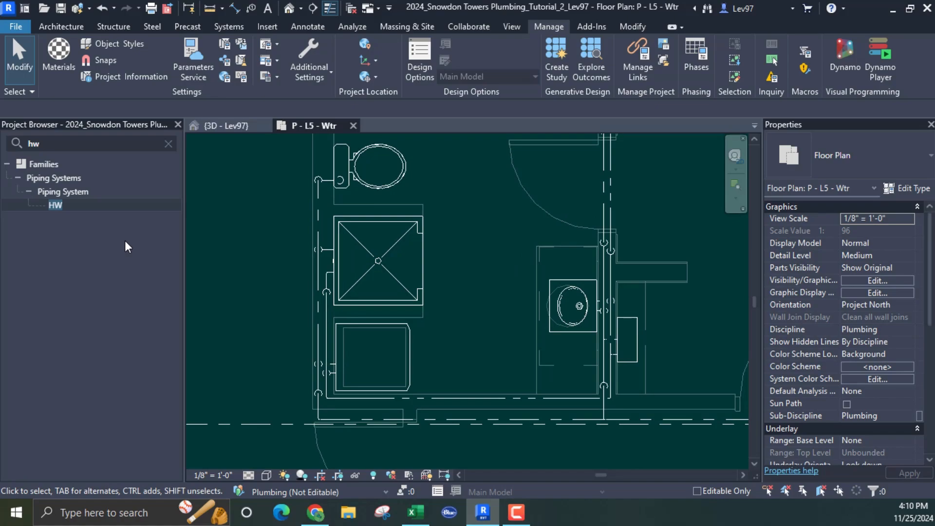
# Find the CW piping system in the project and check the line pattern in its graphic overrides without changing it
pyautogui.moveTo(47, 143); pyautogui.dragTo(4, 146)
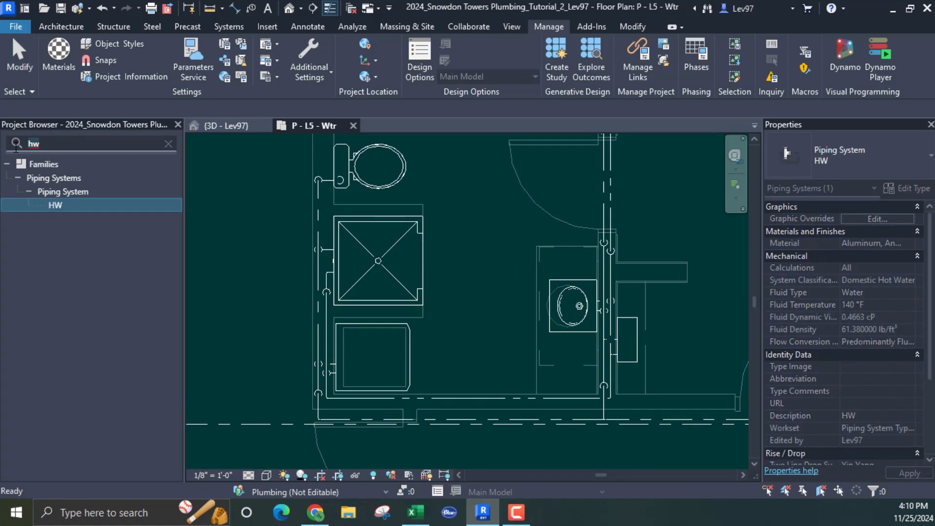
pyautogui.press('BackSpace')
pyautogui.write('CW')
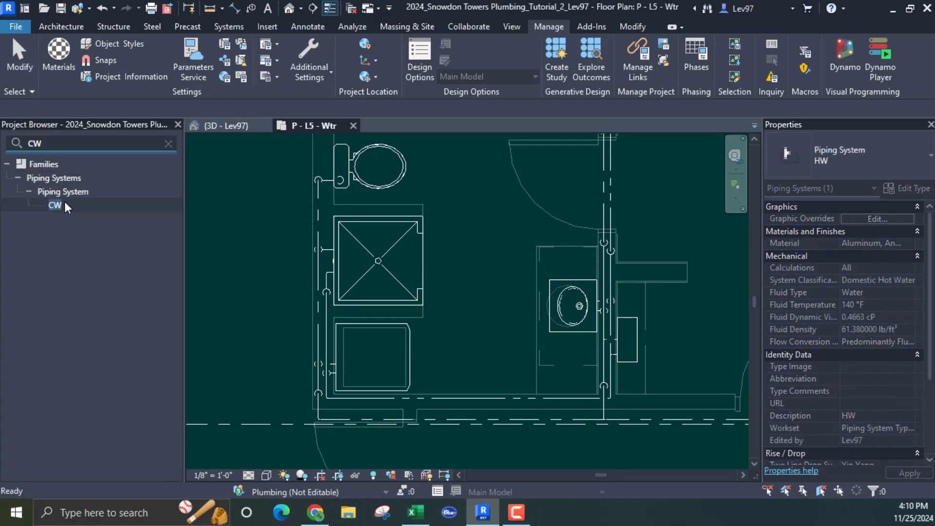
pyautogui.rightClick(82, 211)
pyautogui.click(150, 340)
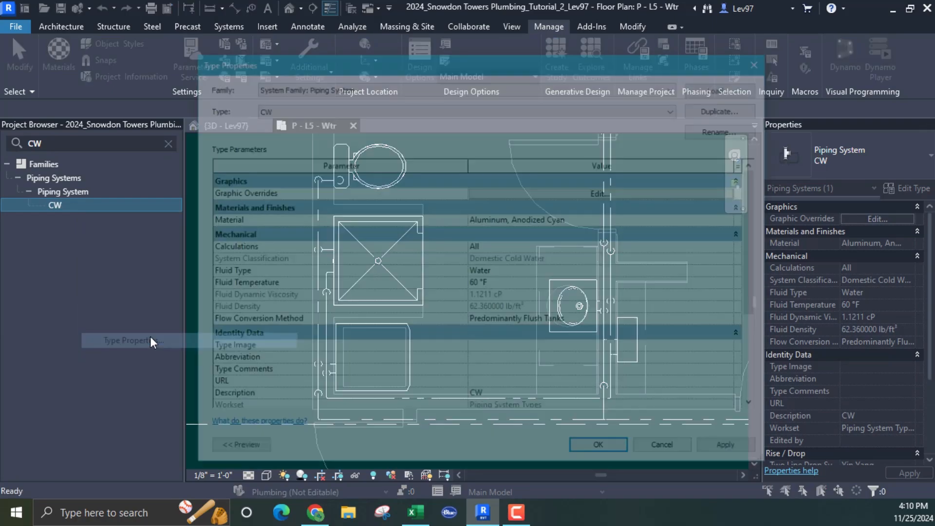
pyautogui.click(542, 195)
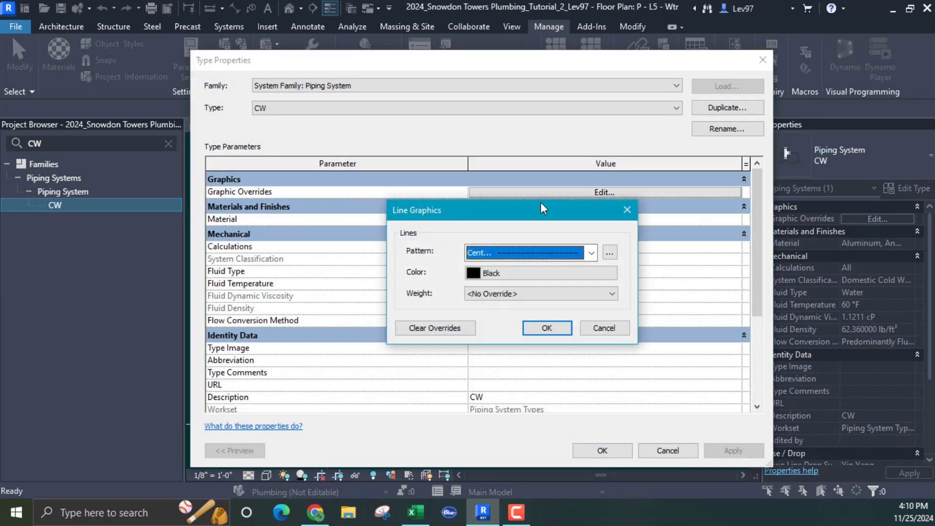
pyautogui.click(616, 328)
pyautogui.click(669, 448)
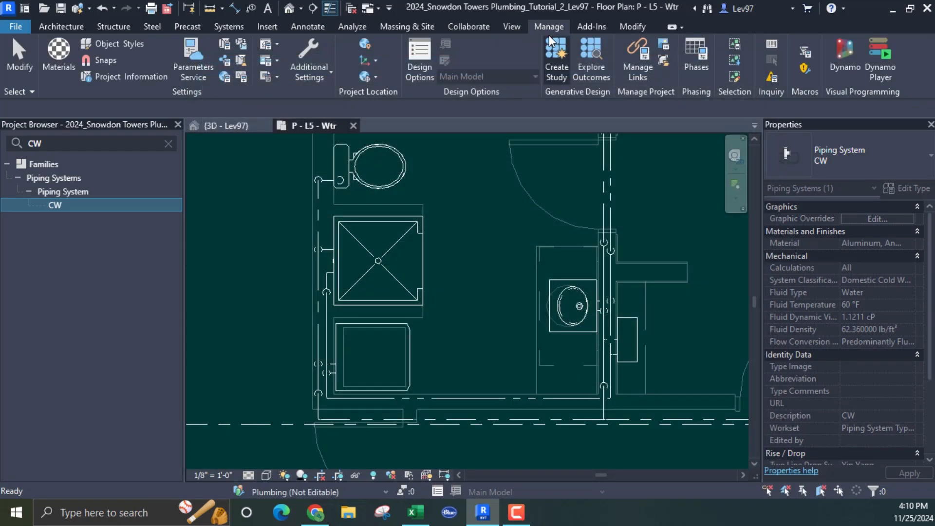
# Create the line pattern CW_SCALE_1/8" with a 1/8" dash, 3/128" space, 3/128" dash and 3/128" space
pyautogui.click(306, 74)
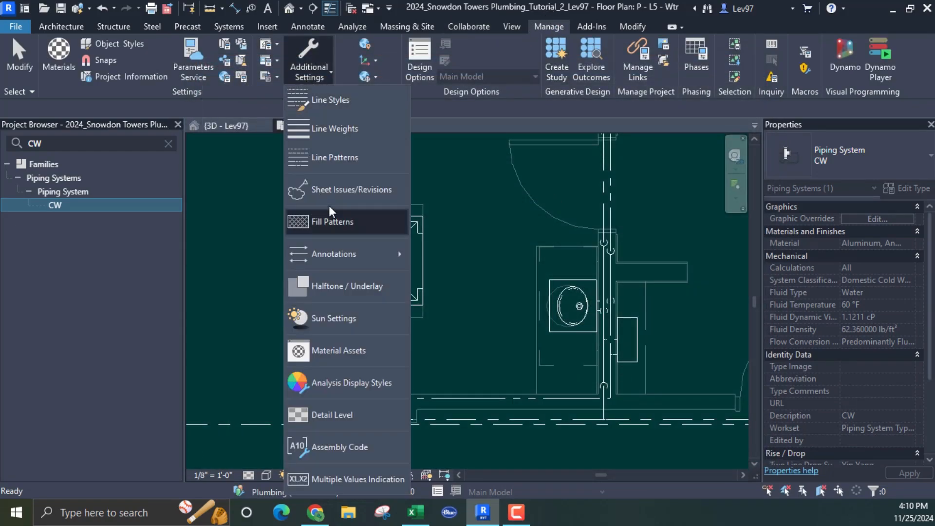
pyautogui.click(334, 157)
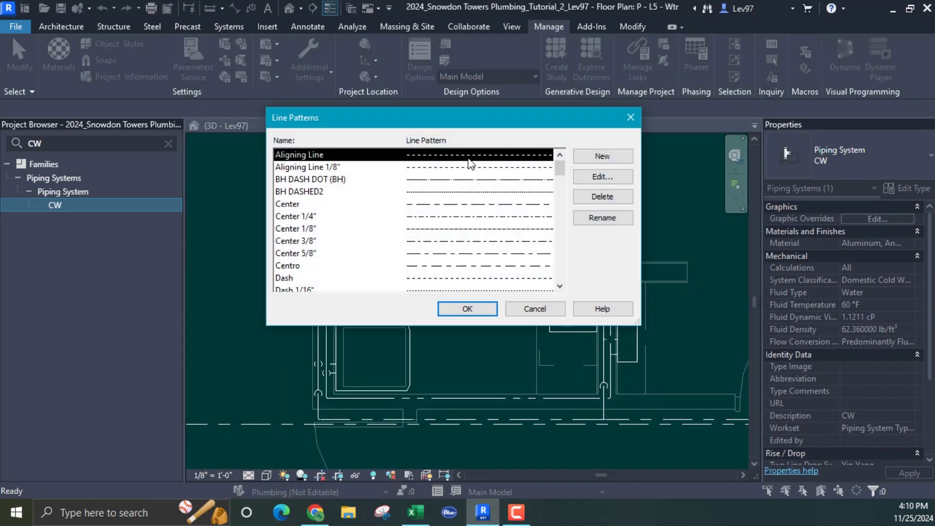
pyautogui.click(603, 157)
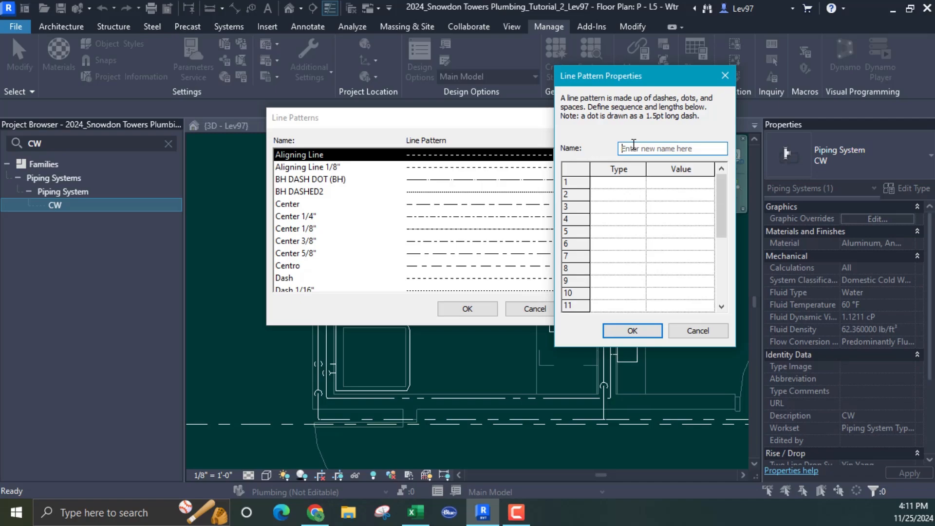
pyautogui.write('CW_SCALE_1/8"')
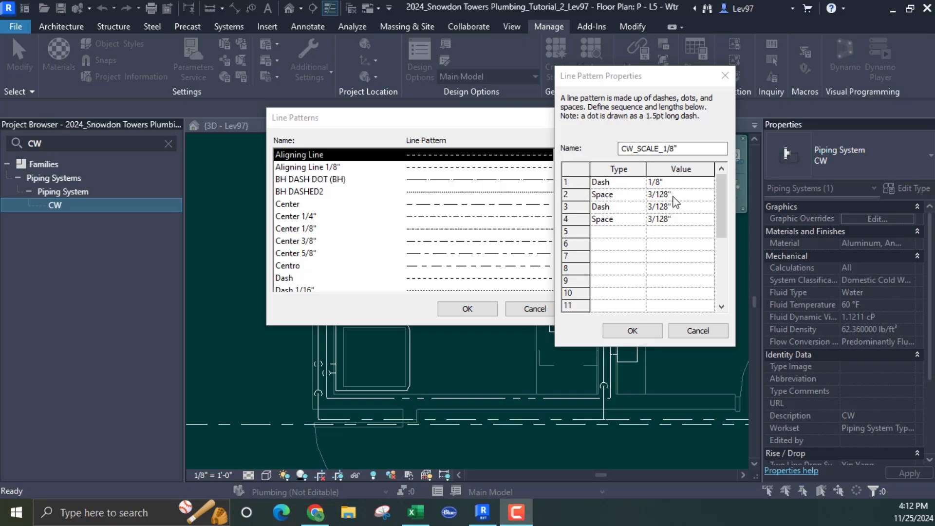
pyautogui.click(633, 330)
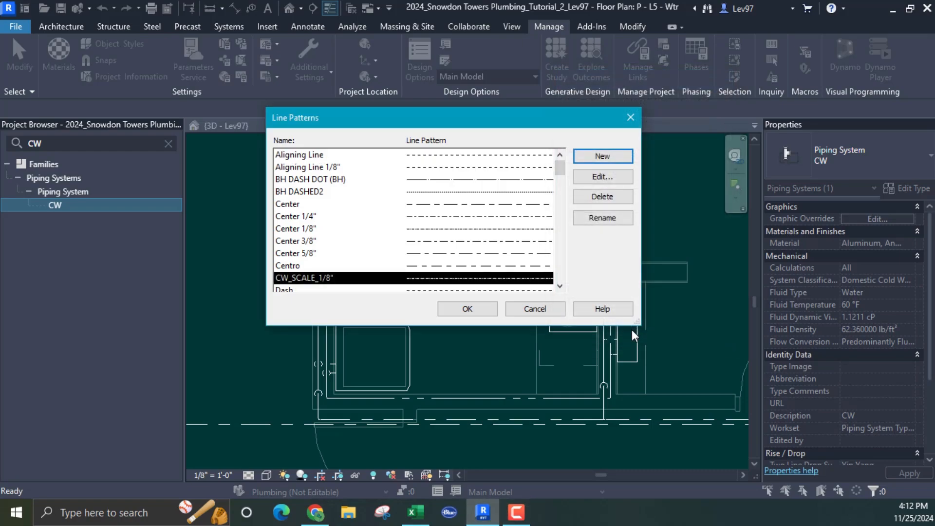
pyautogui.click(472, 310)
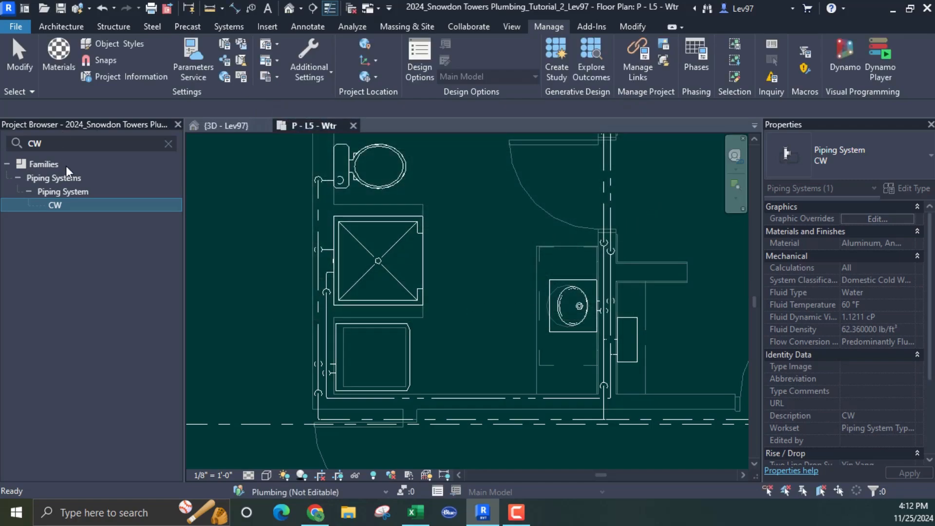
# Set the line pattern in the CW piping system's graphic overrides to CW_SCALE_1/8" and apply the type change
pyautogui.rightClick(118, 203)
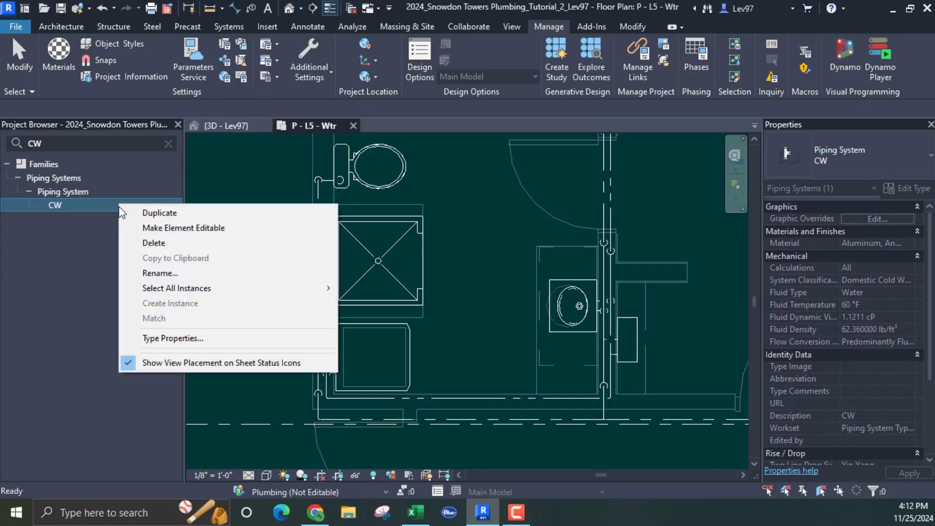
pyautogui.click(172, 335)
pyautogui.click(593, 193)
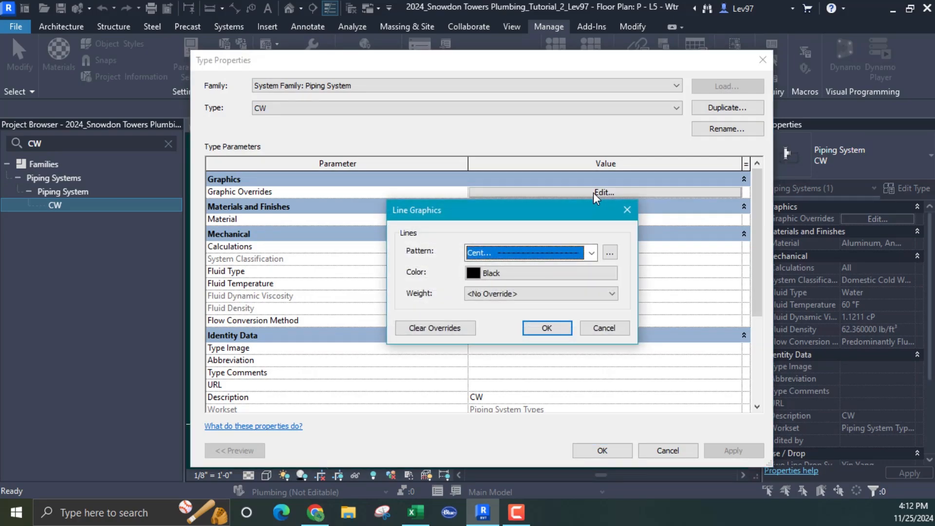
pyautogui.click(591, 252)
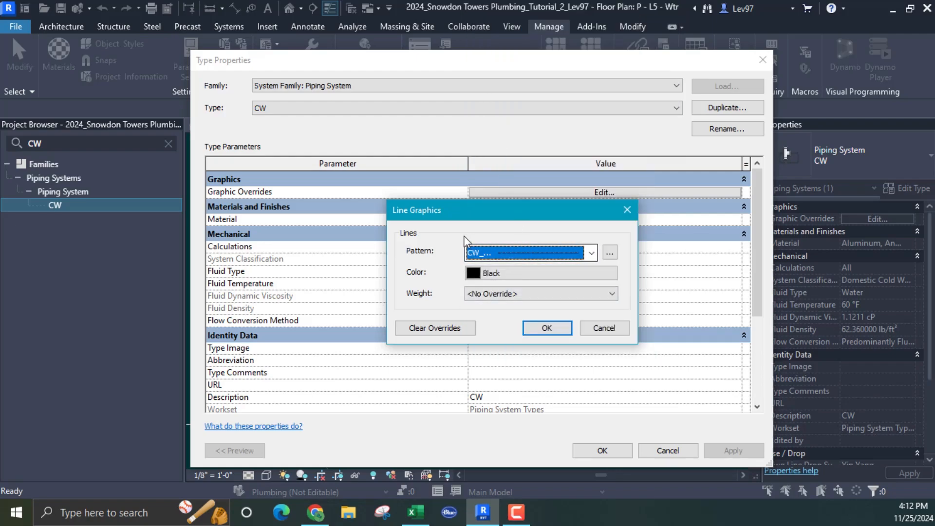
pyautogui.click(561, 330)
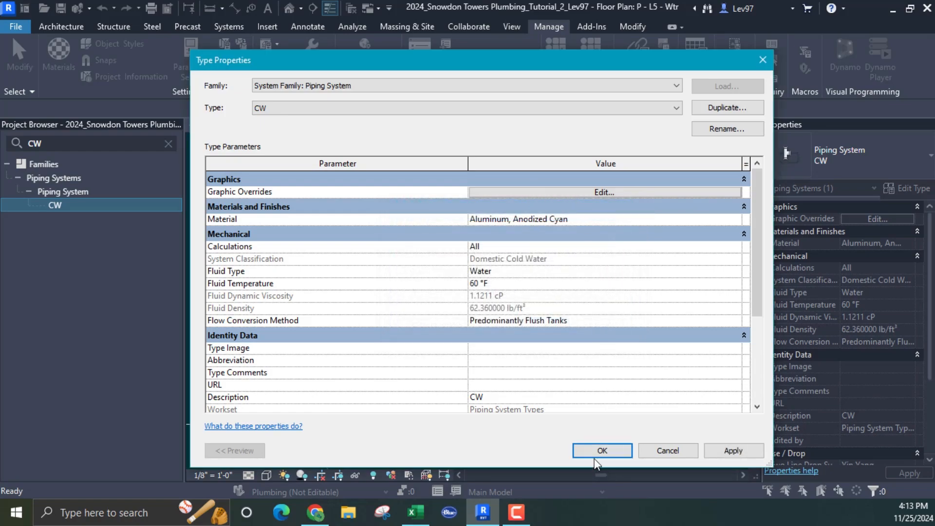
pyautogui.click(602, 449)
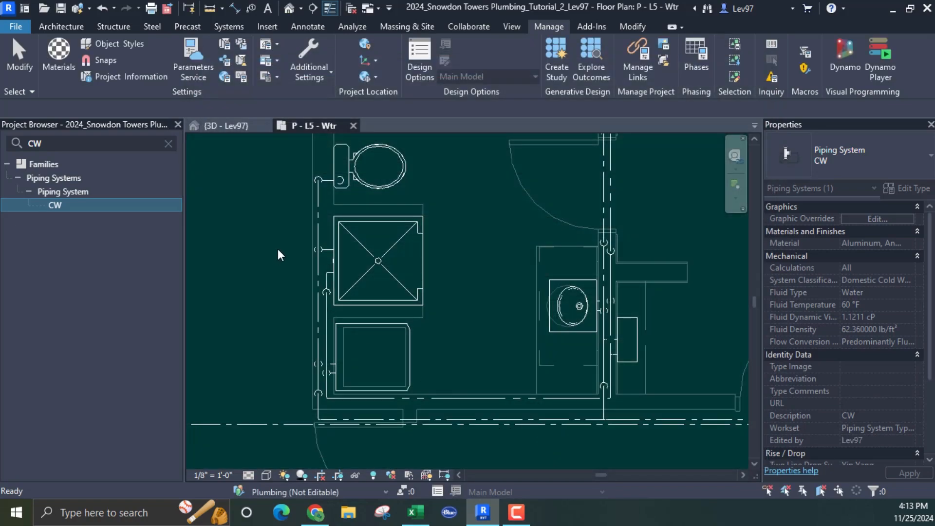
# Check the cold water pipes around the bathroom and set the Level 5 plan's view scale to 1/4" = 1'-0"
pyautogui.click(274, 255)
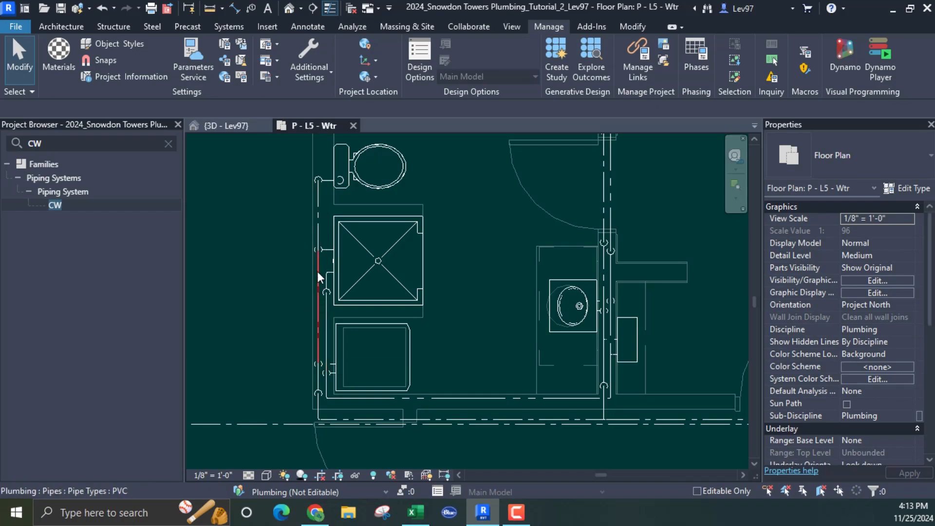
pyautogui.moveTo(512, 223); pyautogui.dragTo(444, 288, button='middle')
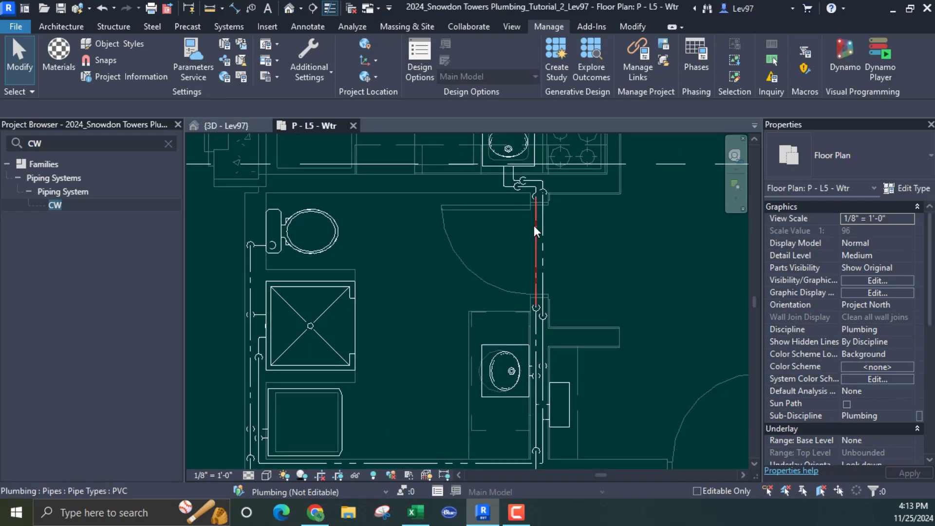
pyautogui.moveTo(614, 288); pyautogui.dragTo(677, 176, button='middle')
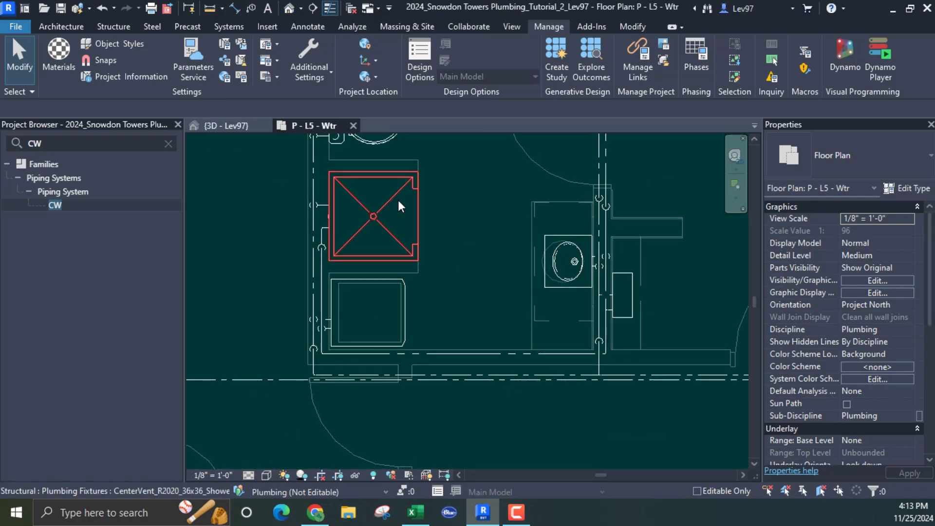
pyautogui.moveTo(437, 278); pyautogui.dragTo(421, 301, button='middle')
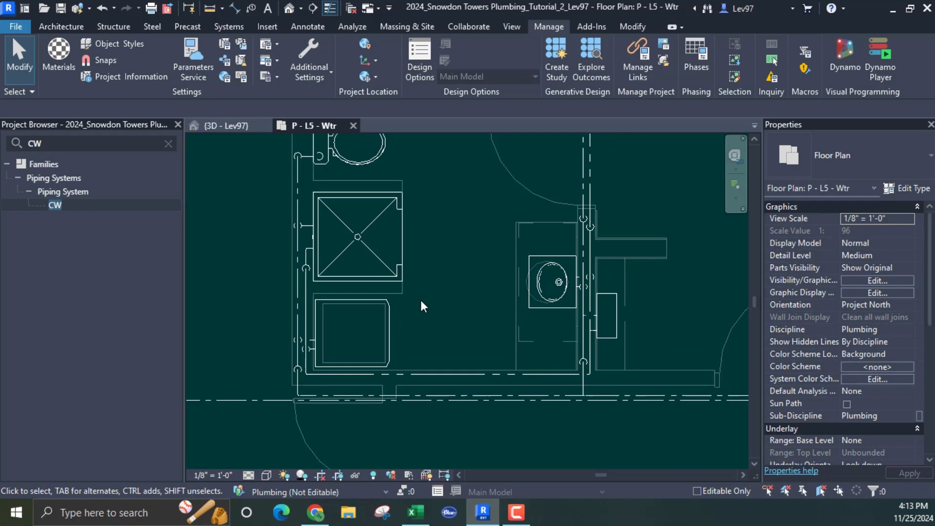
pyautogui.click(214, 475)
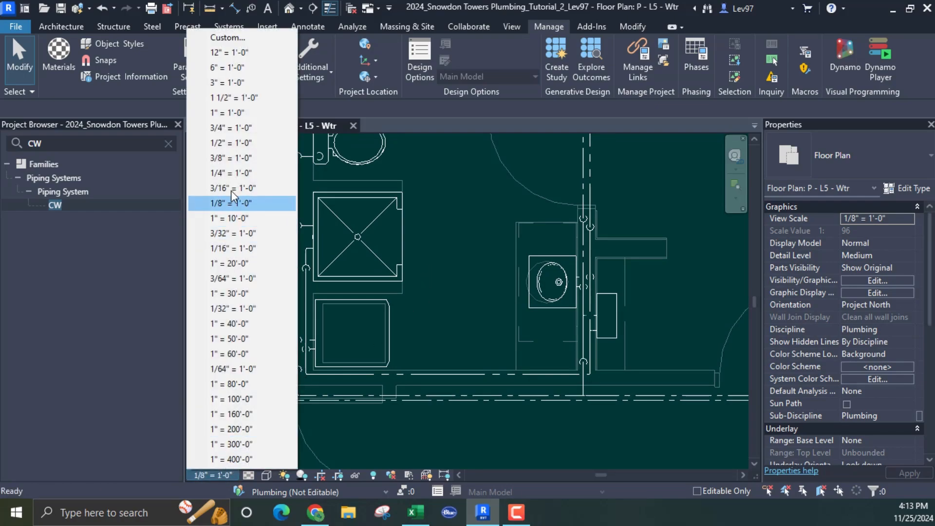
pyautogui.click(226, 172)
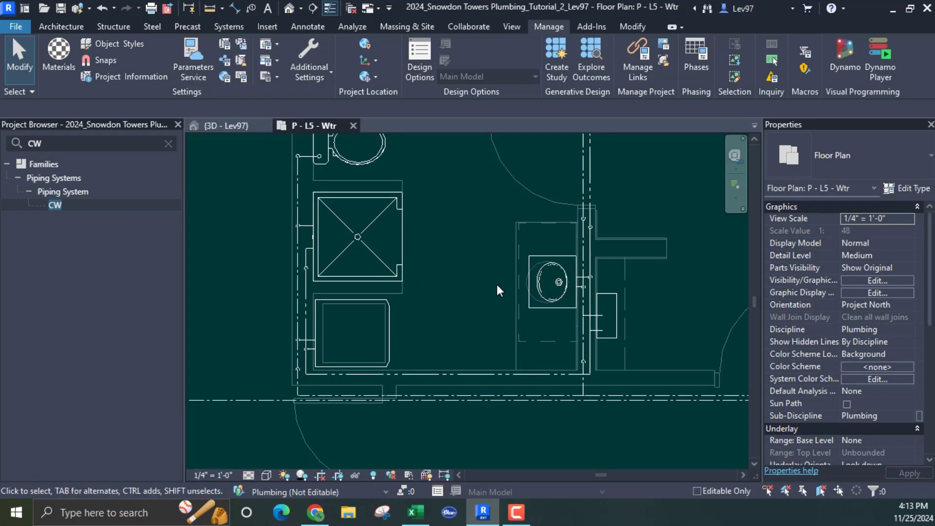
# Examine how the hot and cold water line patterns display around the shower, door and sink at the 1/4" scale
pyautogui.scroll(5, 341, 299)
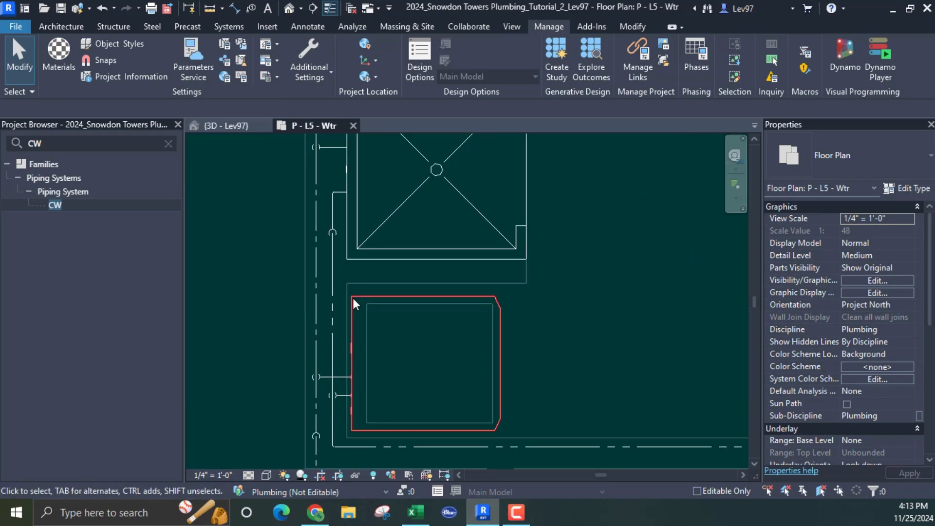
pyautogui.scroll(-3, 367, 337)
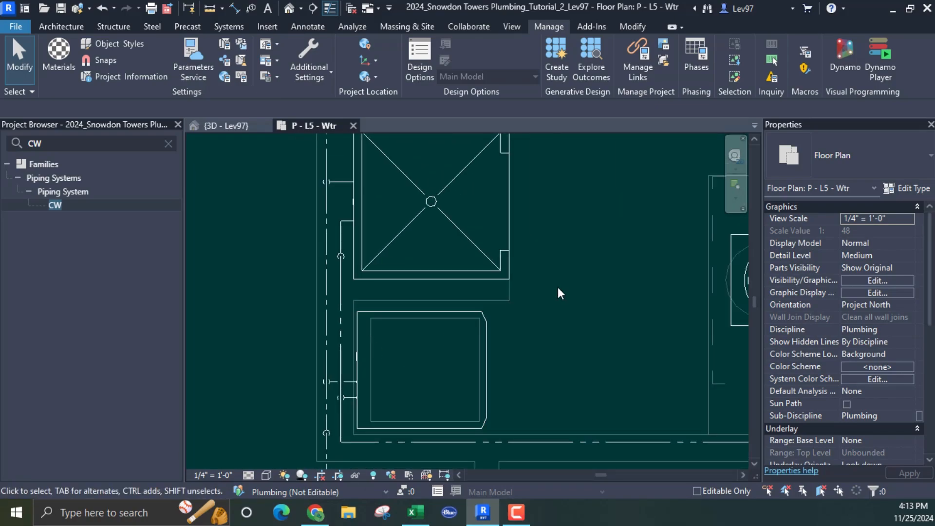
pyautogui.moveTo(559, 292); pyautogui.dragTo(493, 295, button='middle')
pyautogui.scroll(-2, 497, 293)
pyautogui.moveTo(513, 258); pyautogui.dragTo(437, 244, button='middle')
pyautogui.moveTo(428, 311); pyautogui.dragTo(430, 324, button='middle')
pyautogui.scroll(3, 539, 224)
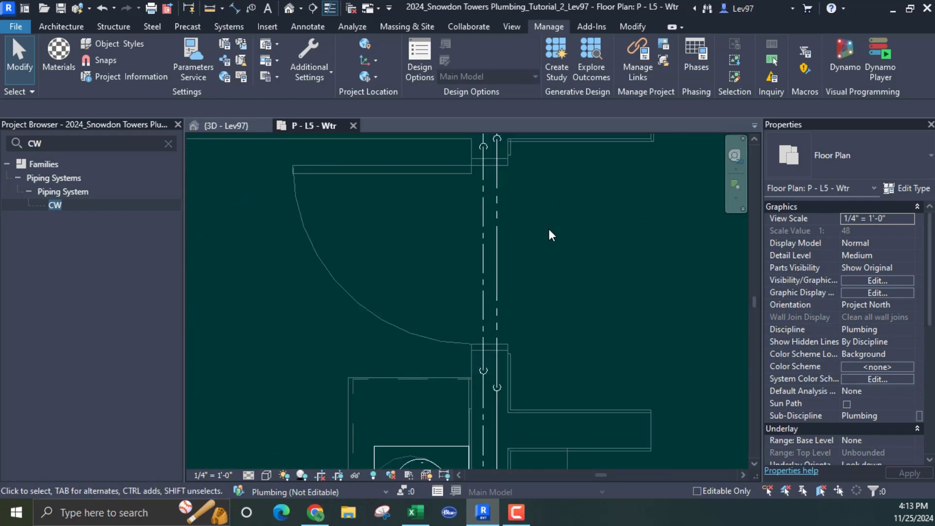
pyautogui.scroll(-1, 549, 230)
pyautogui.moveTo(567, 253); pyautogui.dragTo(670, 178, button='middle')
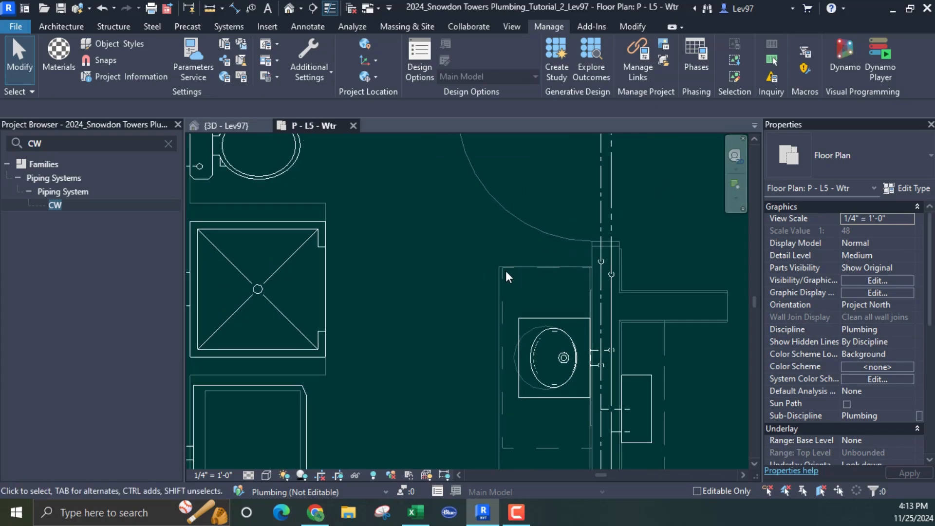
pyautogui.scroll(-1, 428, 313)
pyautogui.moveTo(428, 313); pyautogui.dragTo(522, 293, button='middle')
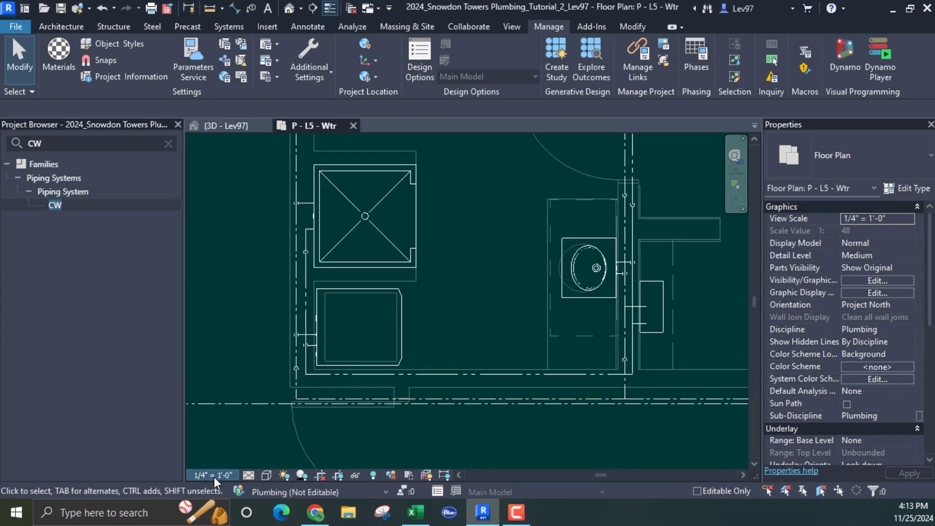
# Return the plan's view scale to 1/8" = 1'-0" and review the bathroom's water pipes
pyautogui.click(215, 476)
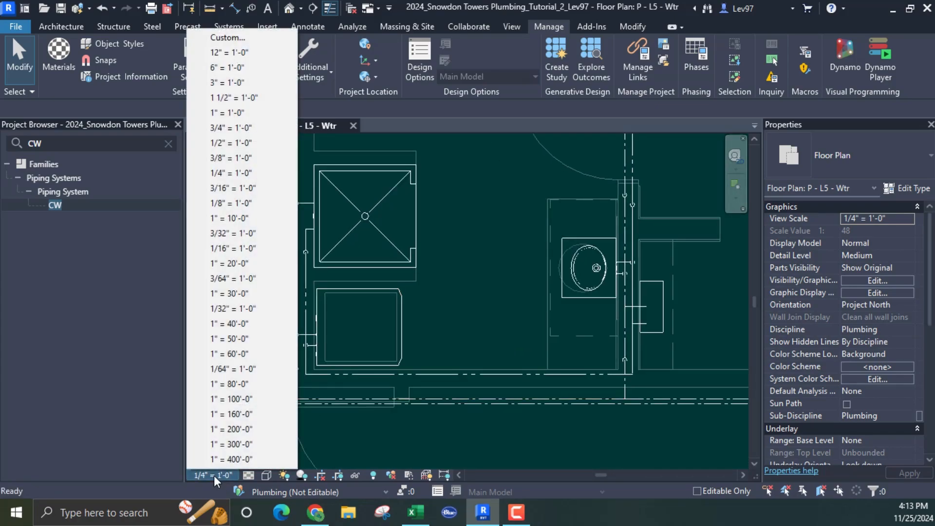
pyautogui.click(229, 204)
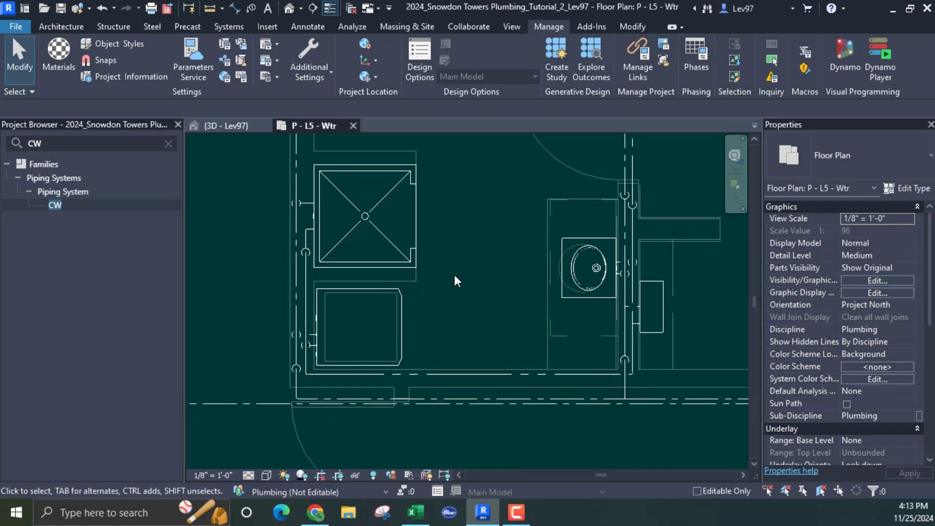
pyautogui.moveTo(454, 275); pyautogui.dragTo(398, 390, button='middle')
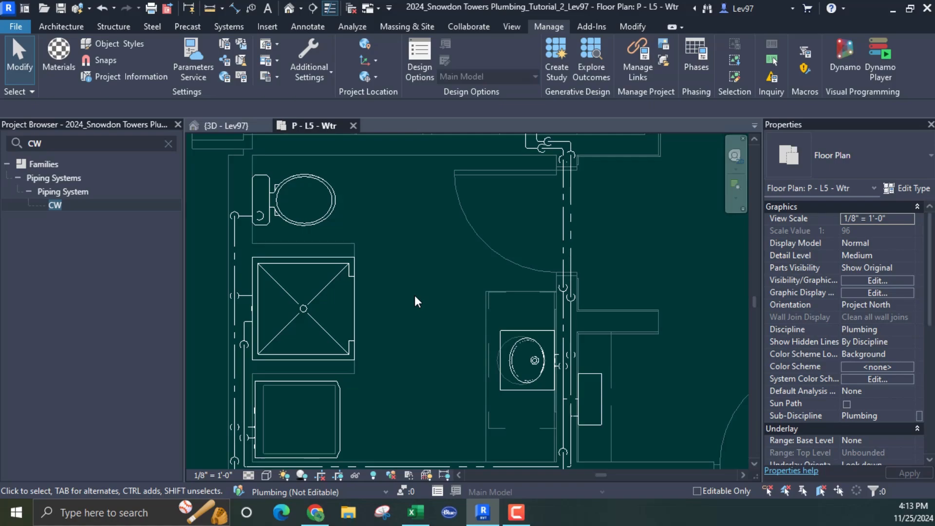
pyautogui.scroll(-1, 417, 298)
pyautogui.scroll(-1, 421, 312)
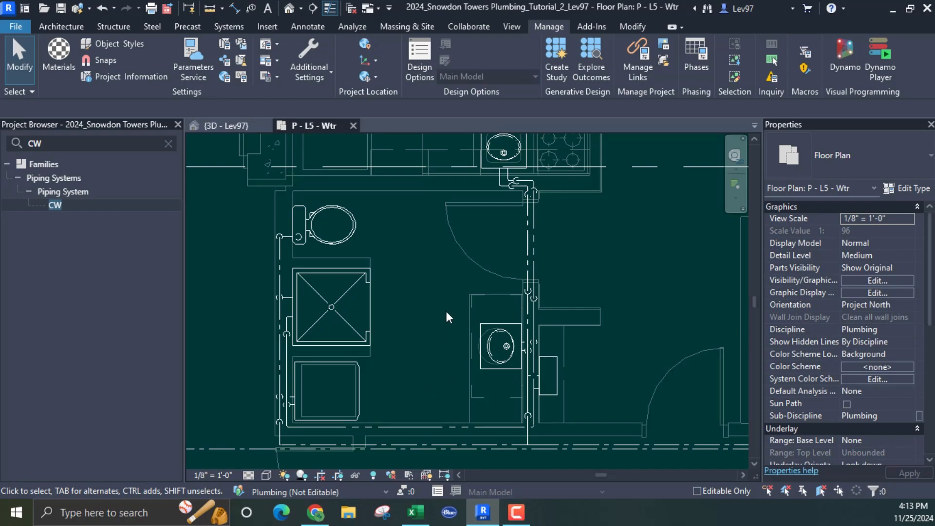
pyautogui.scroll(1, 446, 310)
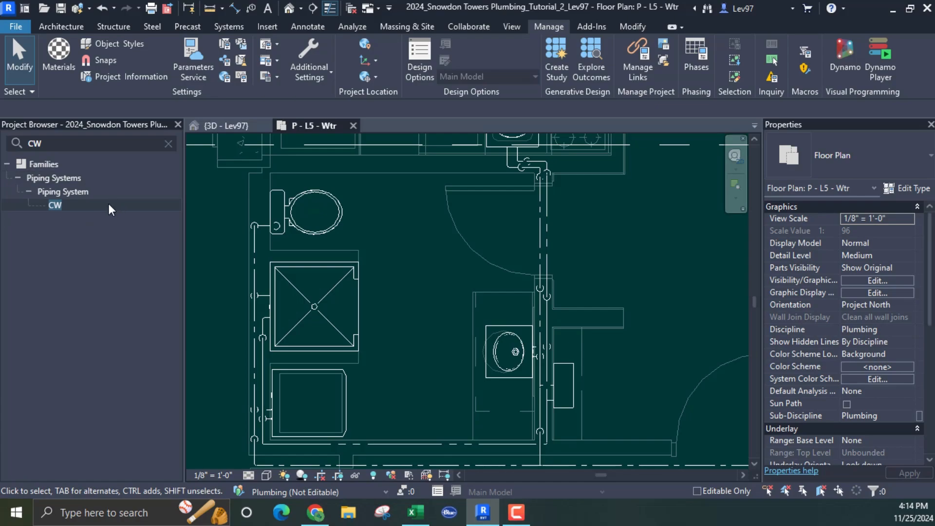
# Open the project's line patterns and inspect the dash and space definition of the Aligning Line pattern
pyautogui.click(295, 73)
pyautogui.click(331, 157)
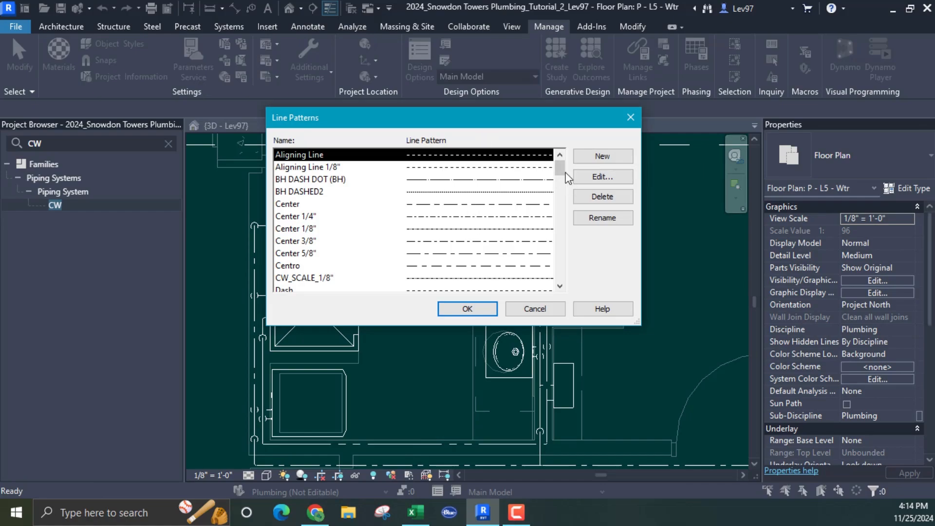
pyautogui.moveTo(559, 167)
pyautogui.mouseDown()
pyautogui.moveTo(557, 268)
pyautogui.moveTo(557, 177)
pyautogui.moveTo(544, 163)
pyautogui.mouseUp()
pyautogui.click(602, 177)
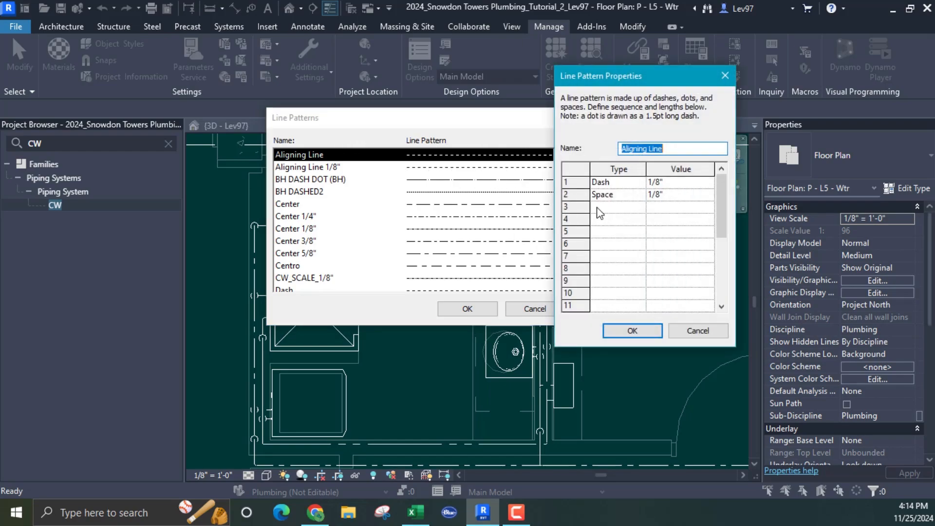
pyautogui.click(697, 331)
# Inspect the dash and space sequence of the Center 3/8" line pattern, then leave the line patterns without changes
pyautogui.click(290, 241)
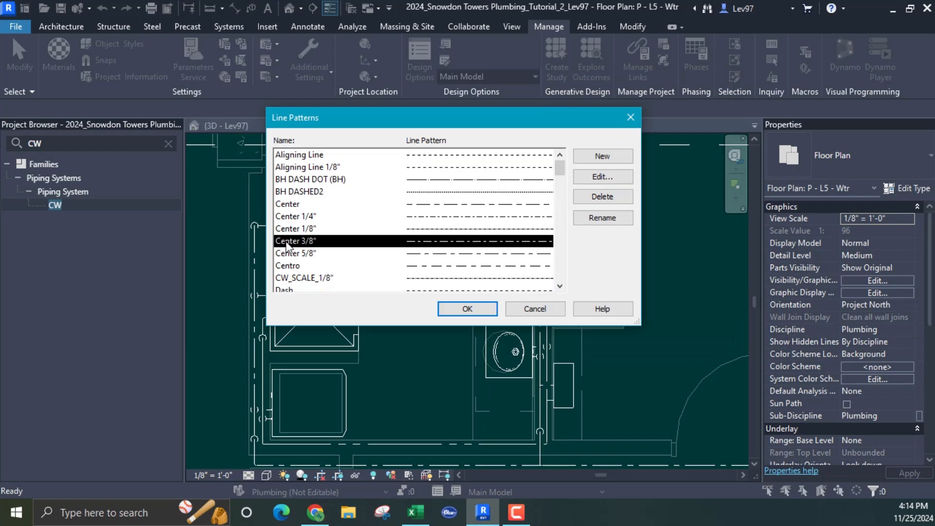
pyautogui.click(609, 178)
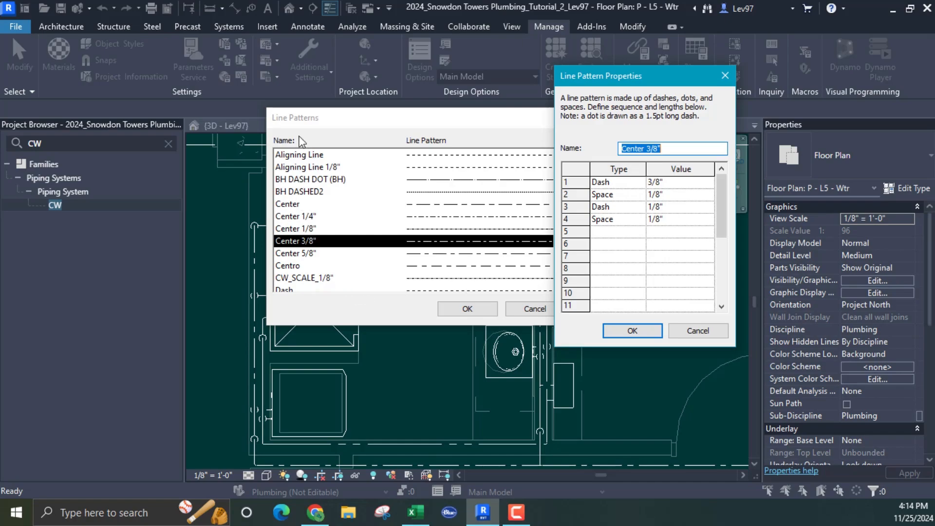
pyautogui.click(705, 331)
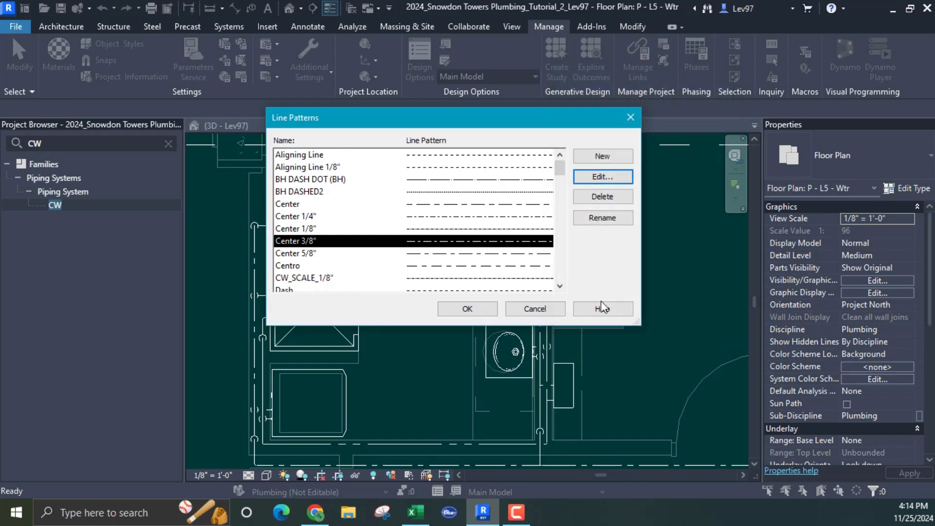
pyautogui.click(537, 309)
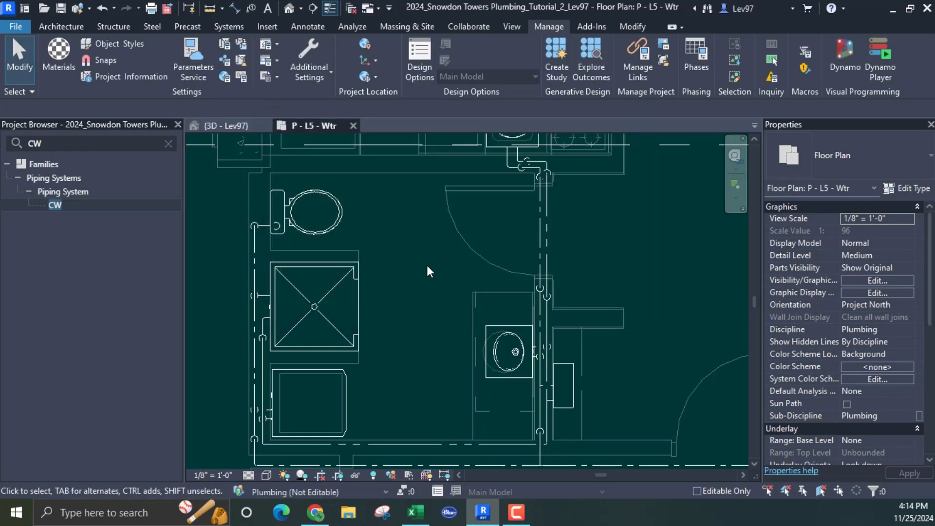
pyautogui.scroll(-6, 431, 311)
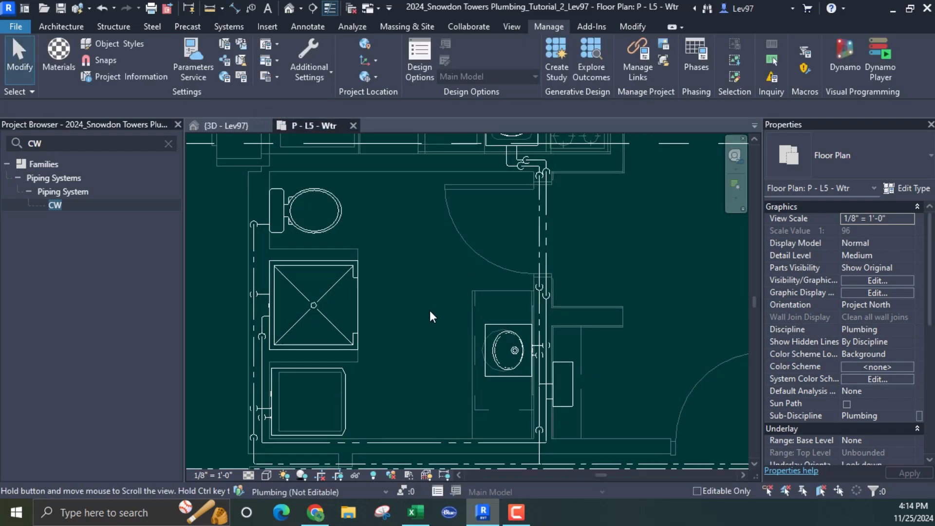
pyautogui.scroll(6, 420, 291)
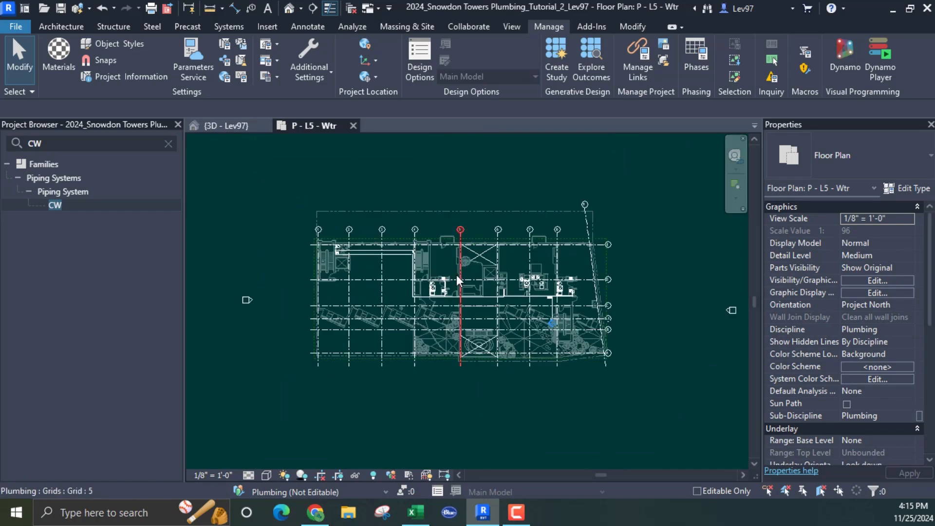
pyautogui.scroll(2, 471, 246)
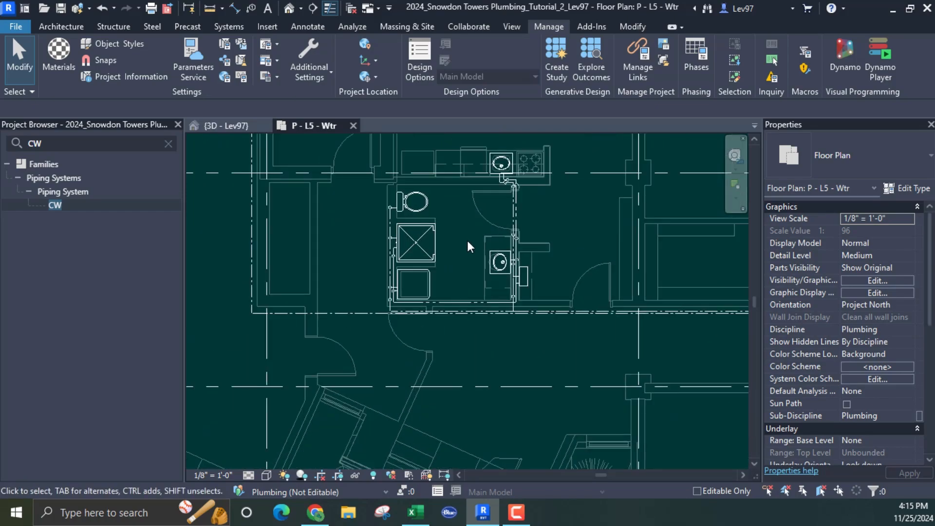
pyautogui.scroll(1, 448, 272)
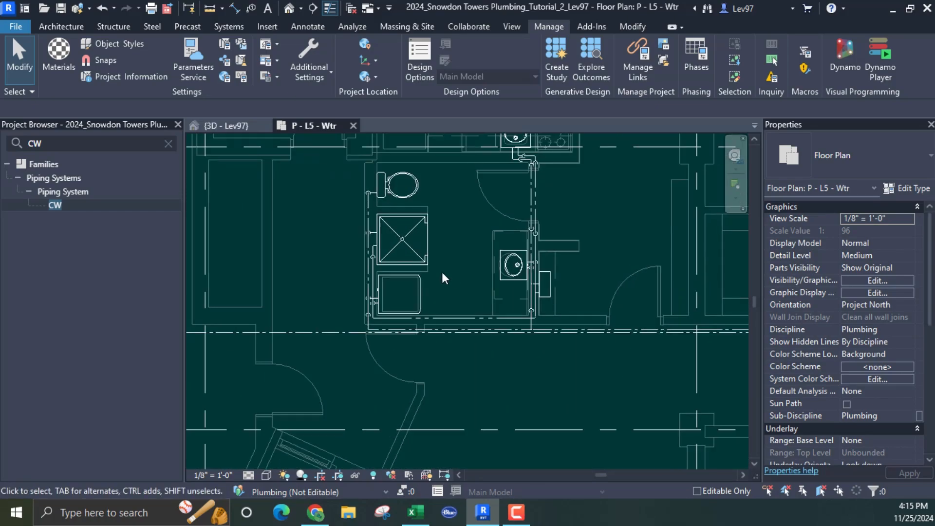